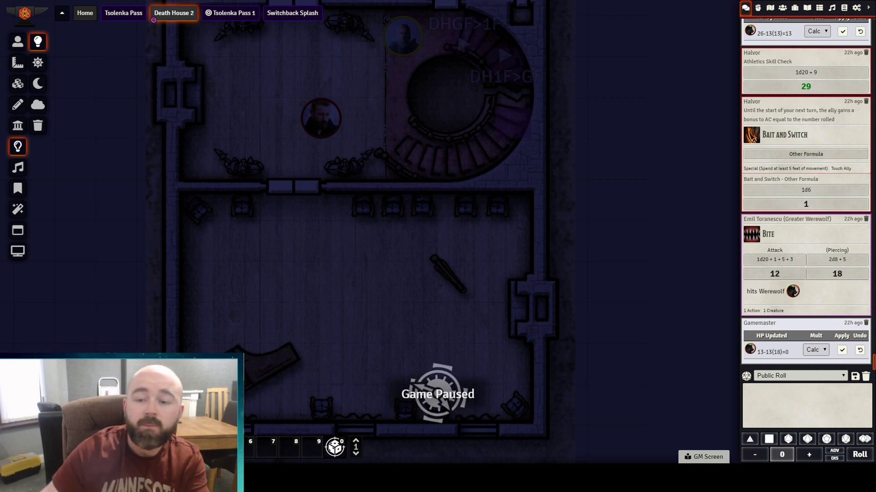
Step: Pan down to the large room and drag out a fire light source over the piano
left_click_drag(249, 107, 248, 150)
key("Up")
key("Up")
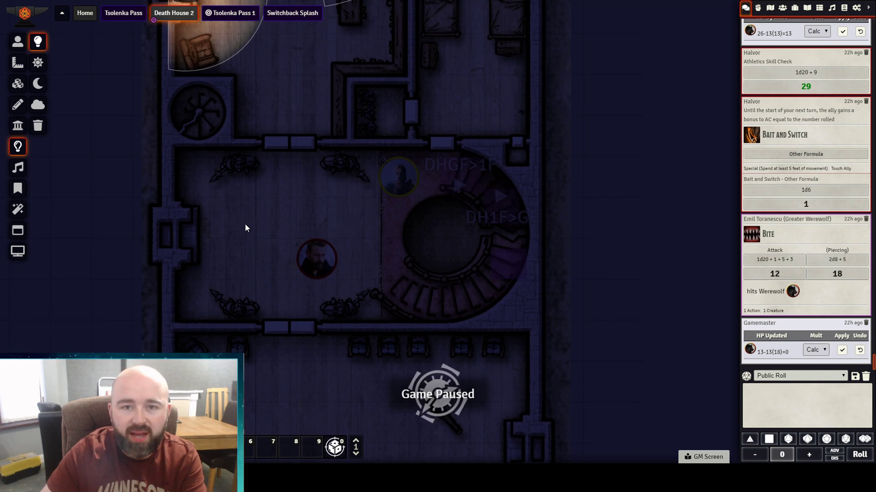
key("Down")
key("Down")
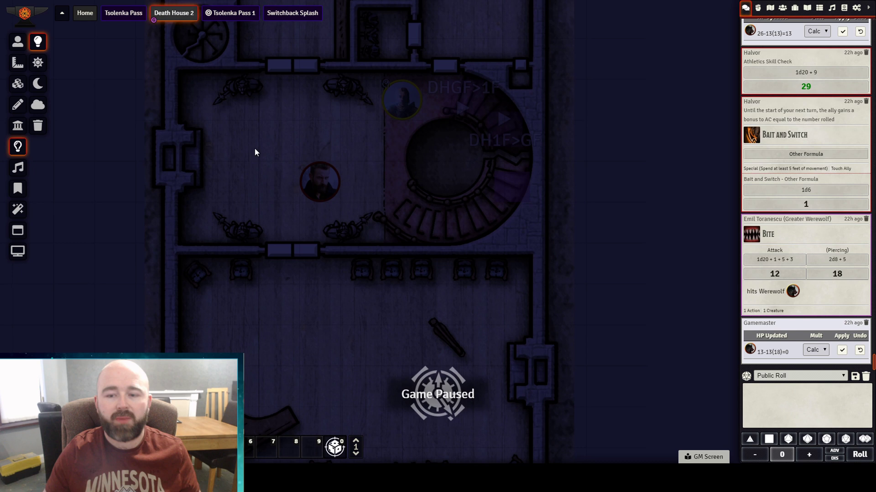
left_click_drag(312, 285, 280, 231)
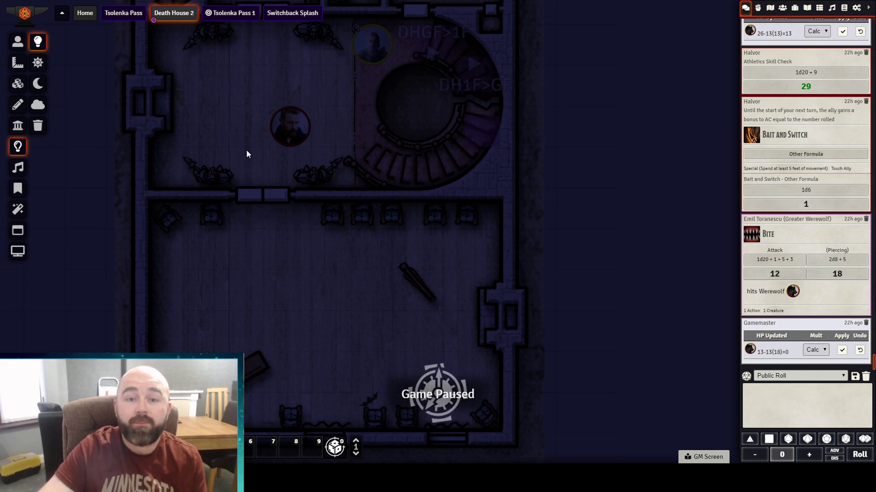
left_click_drag(227, 102, 228, 168)
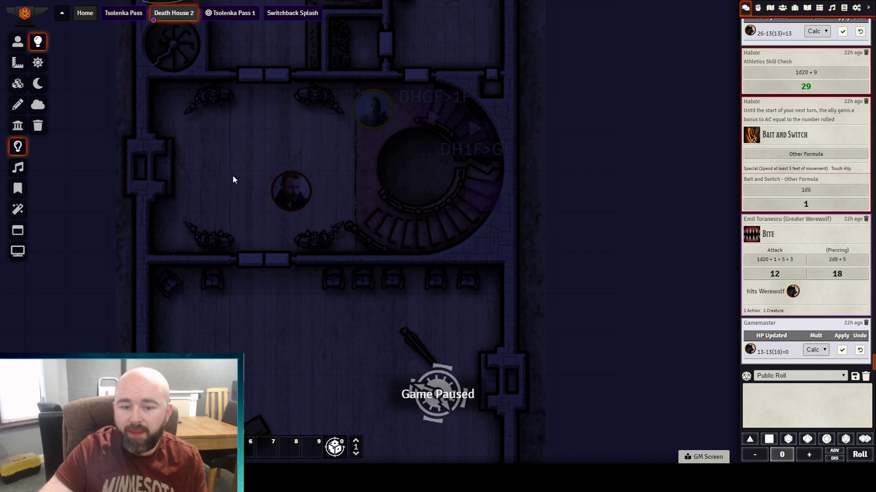
left_click_drag(261, 337, 257, 175)
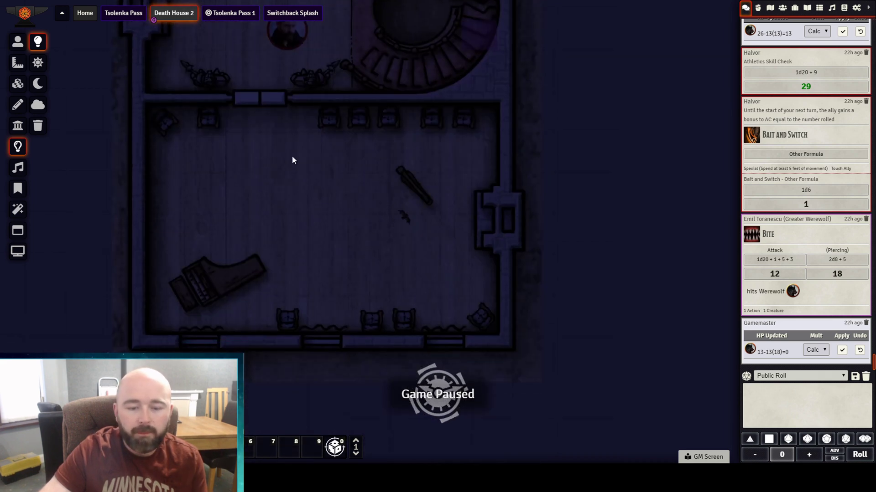
left_click_drag(280, 73, 290, 247)
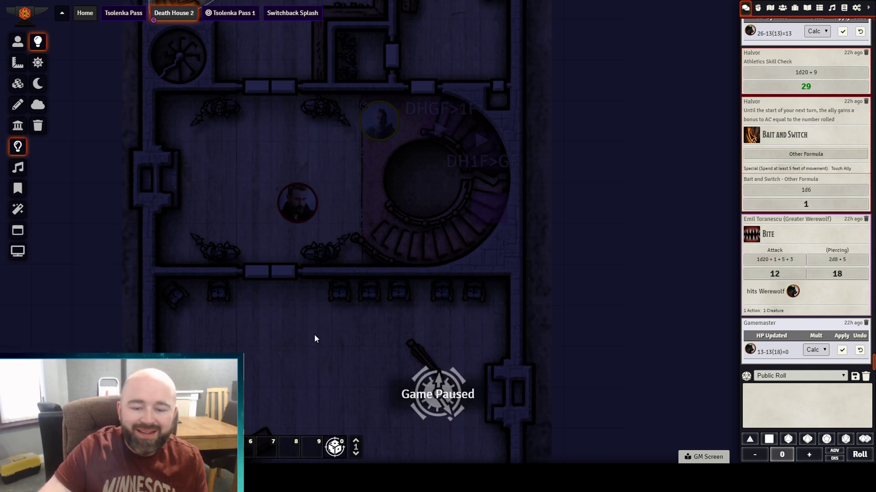
left_click_drag(313, 362, 296, 233)
scroll(322, 242, "up", 3)
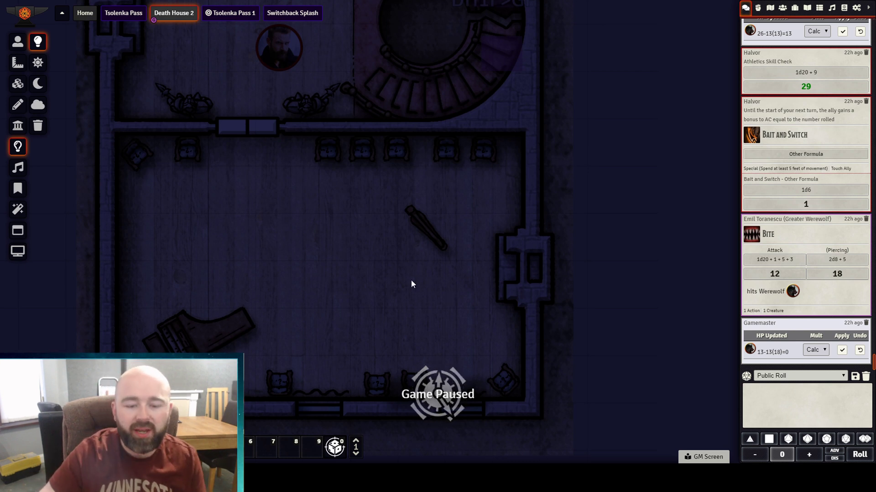
mouse_move(334, 314)
left_mouse_down()
mouse_move(341, 273)
mouse_move(337, 298)
left_mouse_up()
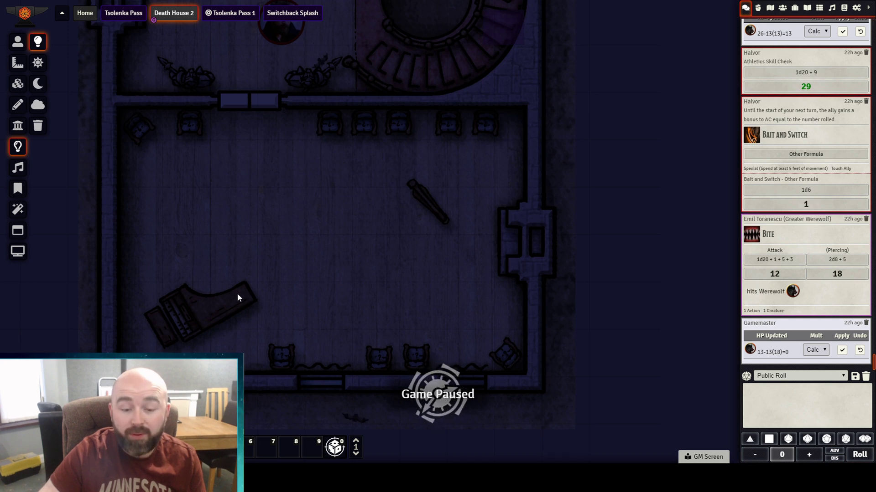
left_click_drag(240, 294, 278, 310)
Step: Shrink the piano light's radius, reposition it over the piano and open its configuration
mouse_move(234, 282)
left_mouse_down()
mouse_move(234, 312)
mouse_move(235, 297)
left_mouse_up()
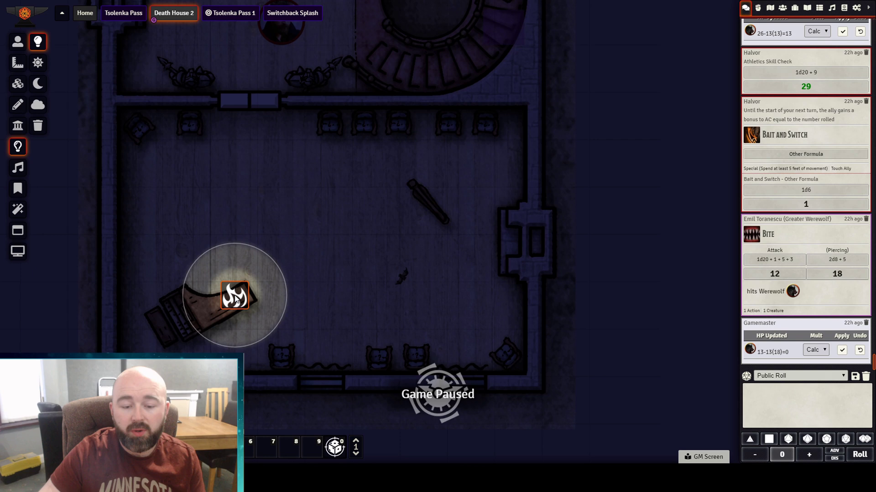
double_click(235, 297)
left_click_drag(419, 122, 427, 104)
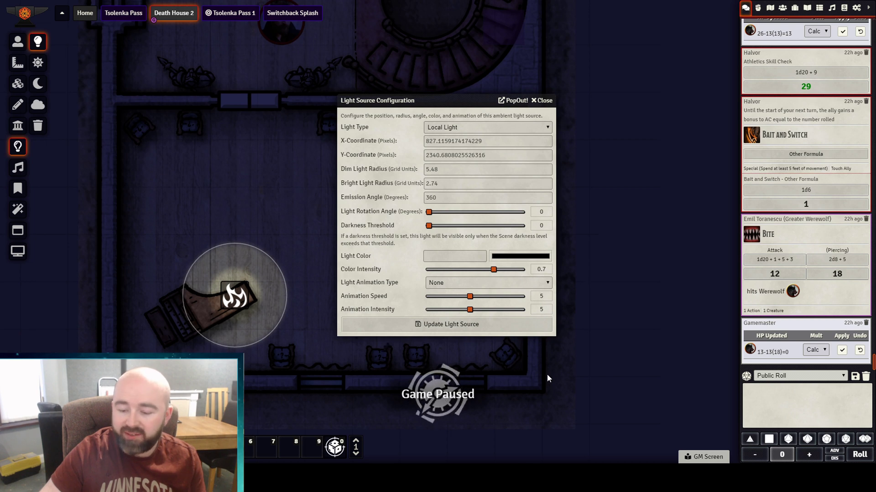
Step: Set the light to Blurred Torch, colour #eb9a52, blur strength 27, speed 4, intensity 6
left_click(470, 389)
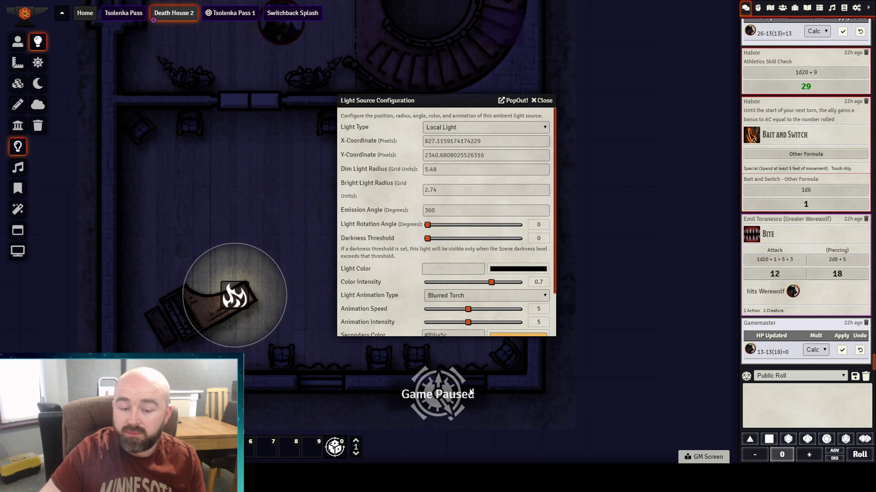
left_click_drag(554, 232, 553, 269)
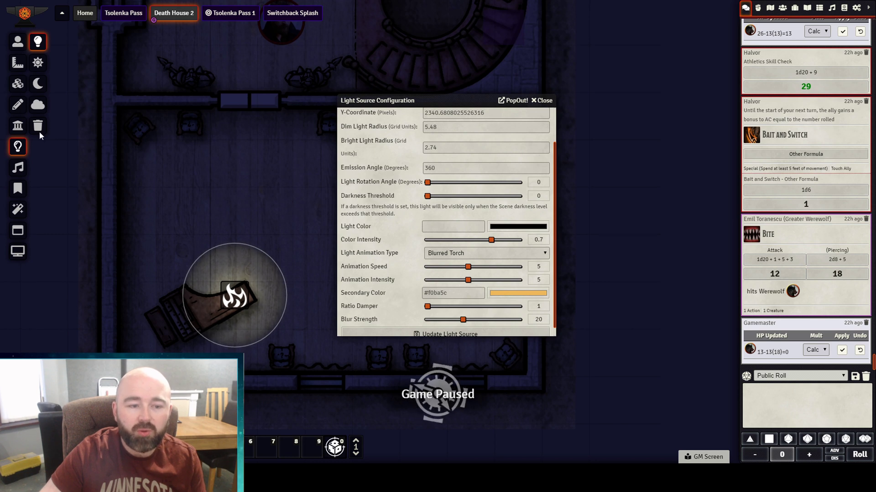
key("ctrl+z")
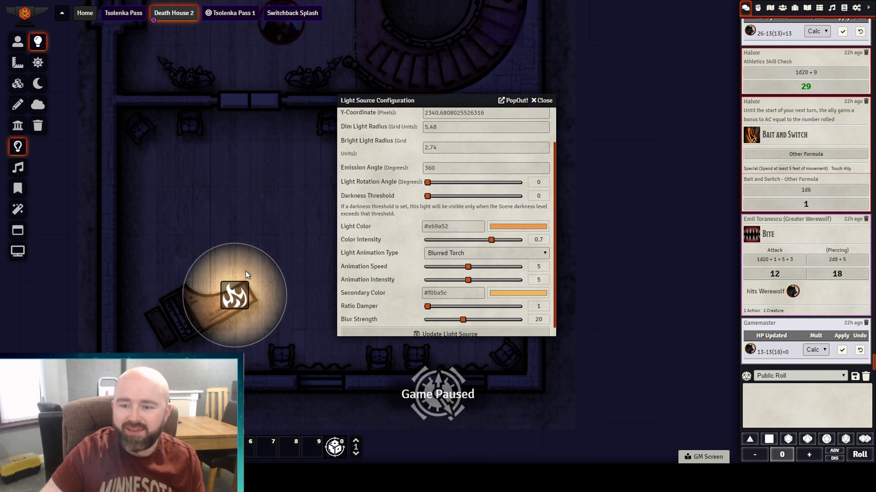
left_click(476, 319)
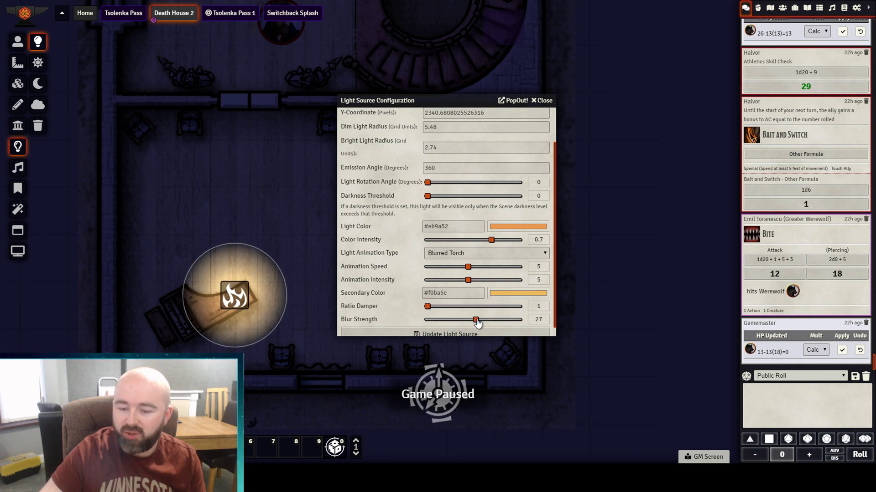
left_click(457, 268)
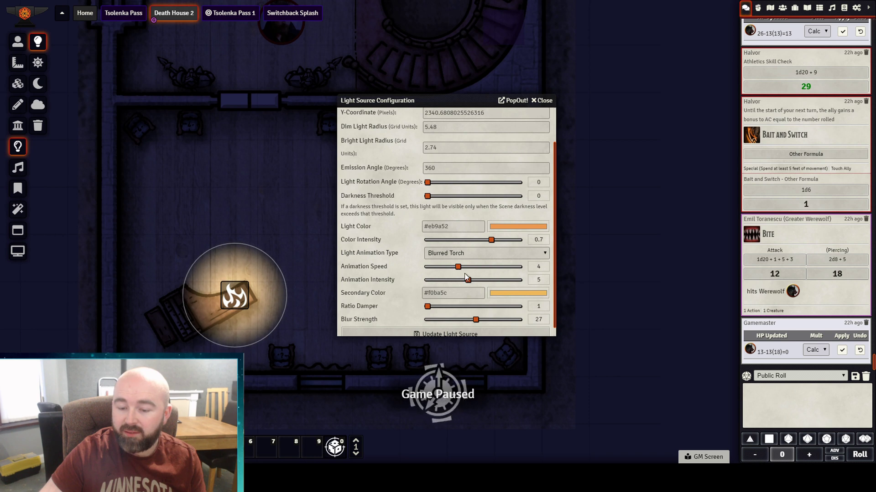
left_click(477, 280)
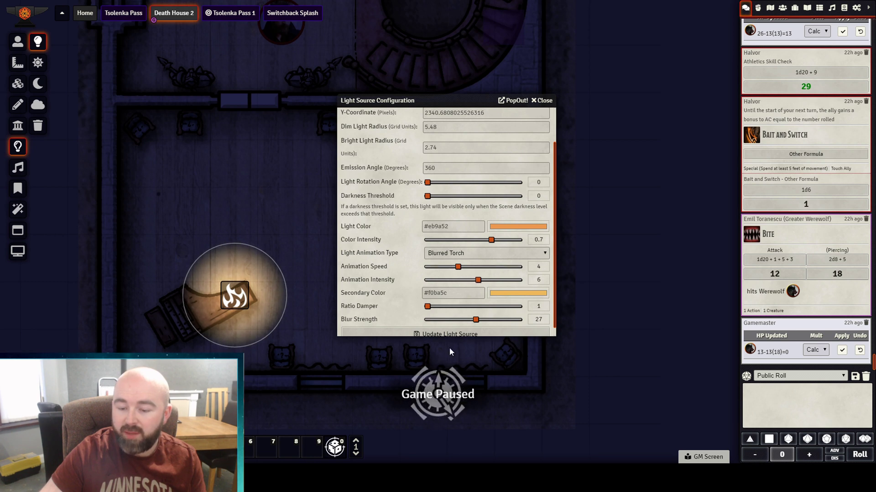
Step: Save the torch light and preview it from the token view before returning to lights
left_click(447, 333)
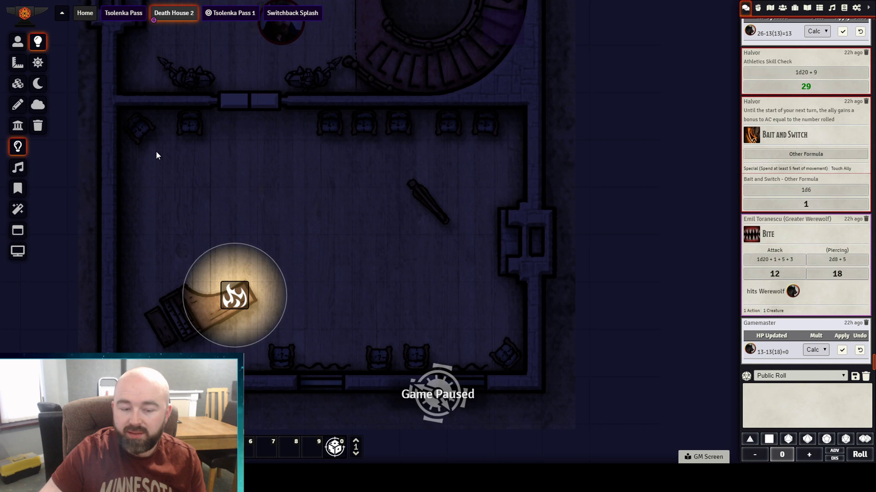
left_click(22, 45)
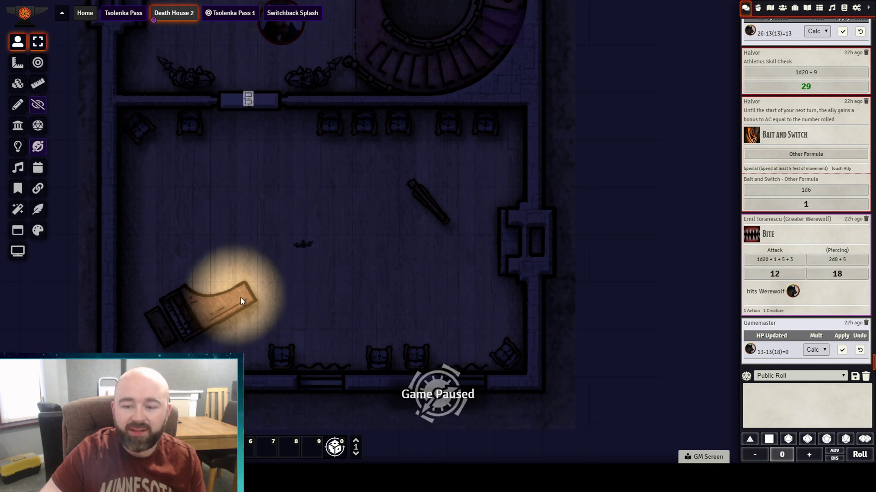
left_click(18, 146)
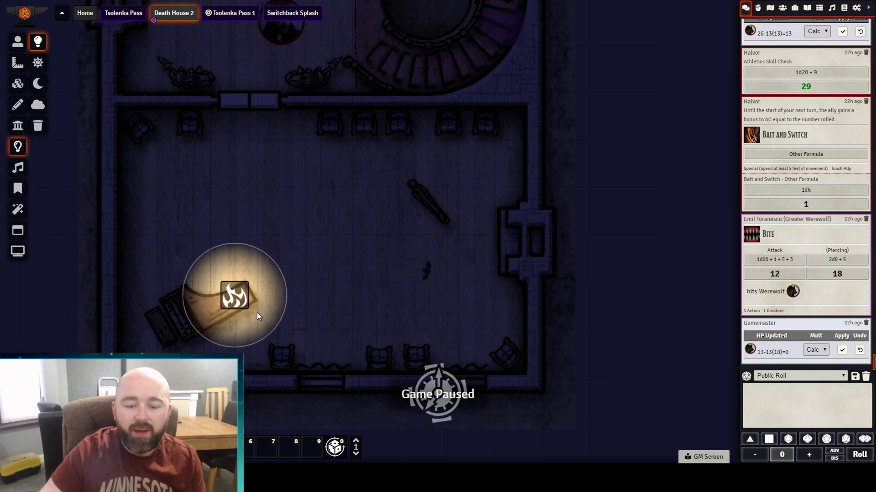
double_click(235, 298)
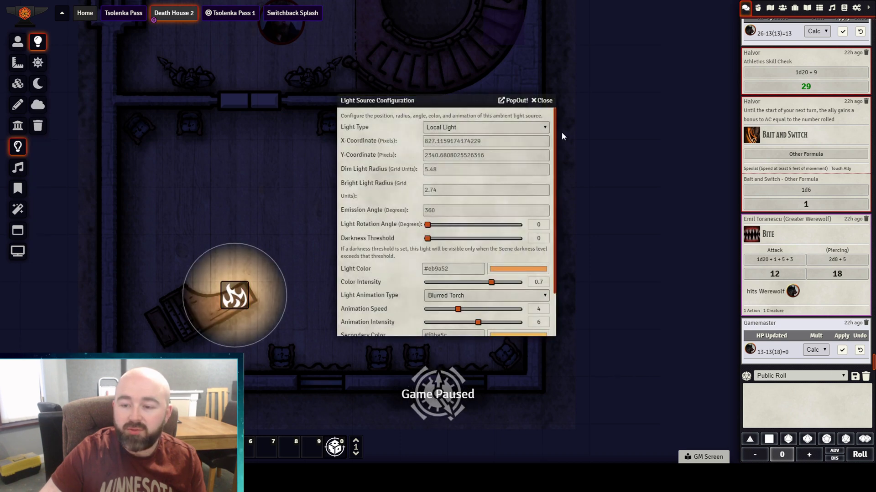
left_click(541, 100)
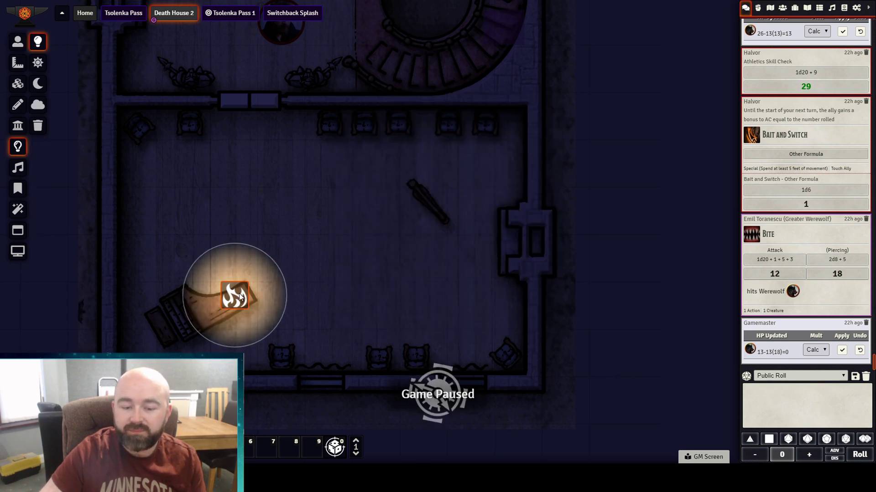
Step: Set the piano light's darkness threshold to 0.1 and save it
double_click(240, 297)
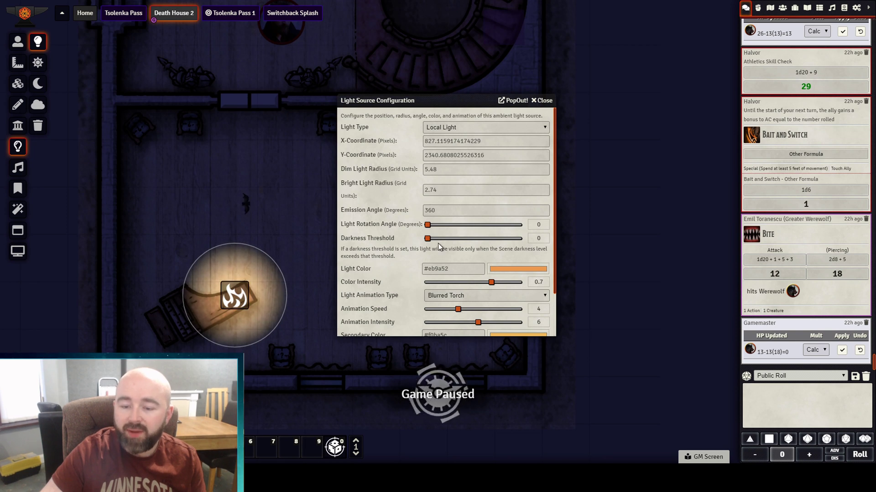
left_click_drag(428, 243, 437, 244)
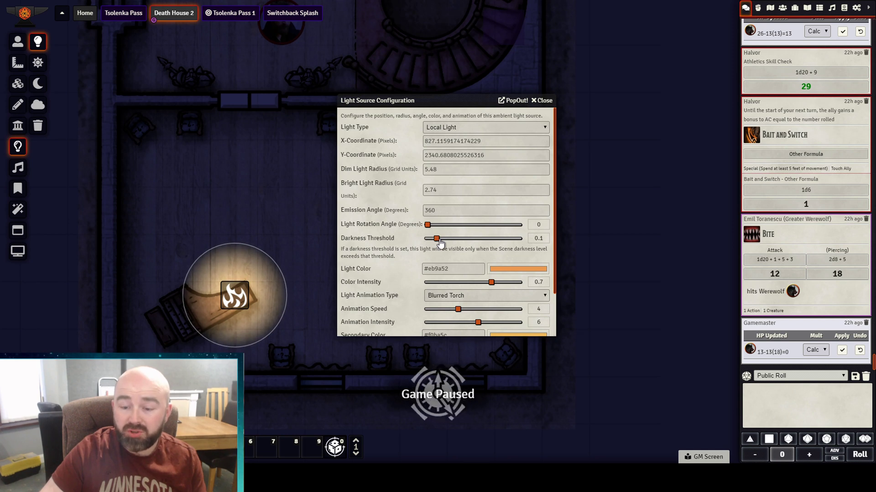
left_click(440, 241)
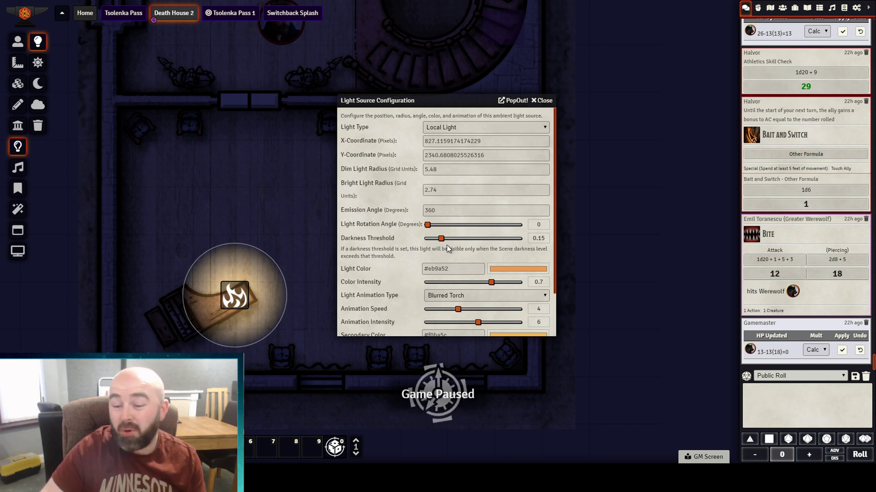
left_click(429, 240)
mouse_move(434, 245)
left_mouse_down()
mouse_move(478, 242)
mouse_move(438, 247)
left_mouse_up()
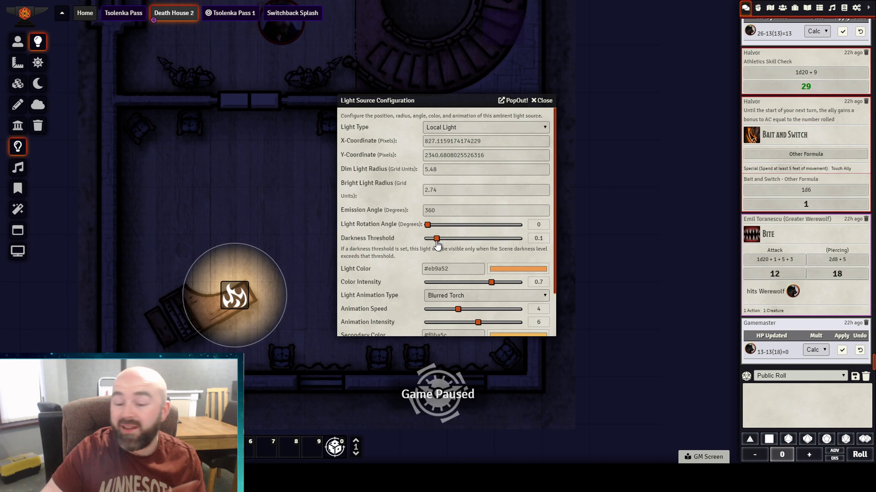
scroll(392, 298, "down", 2)
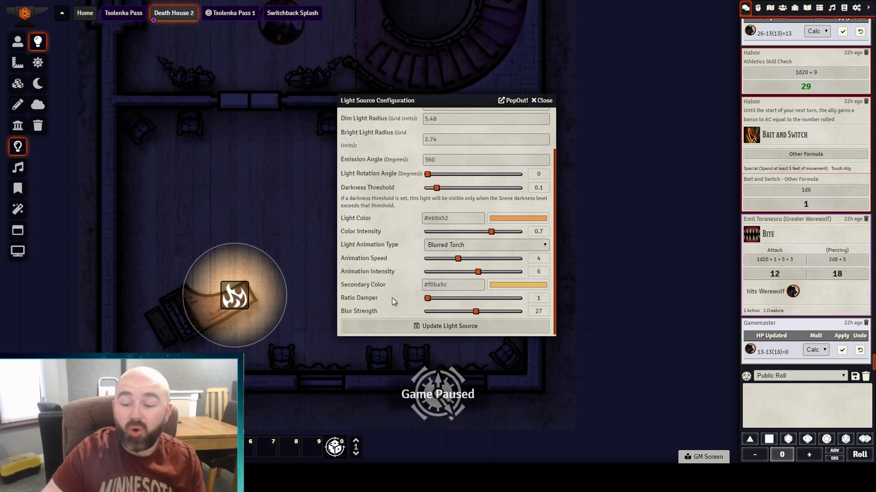
left_click(462, 327)
Step: Copy the piano torch light and paste a copy onto the furniture mid-ballroom
left_click_drag(369, 299, 390, 287)
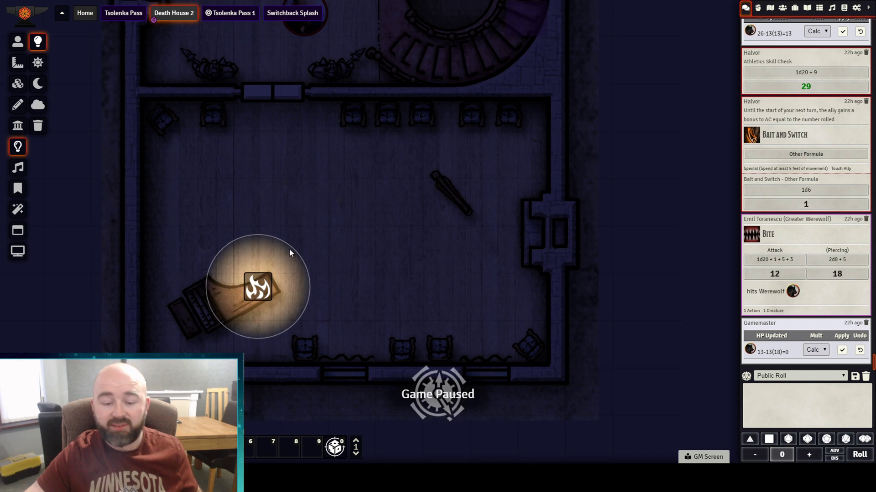
key("ctrl+c")
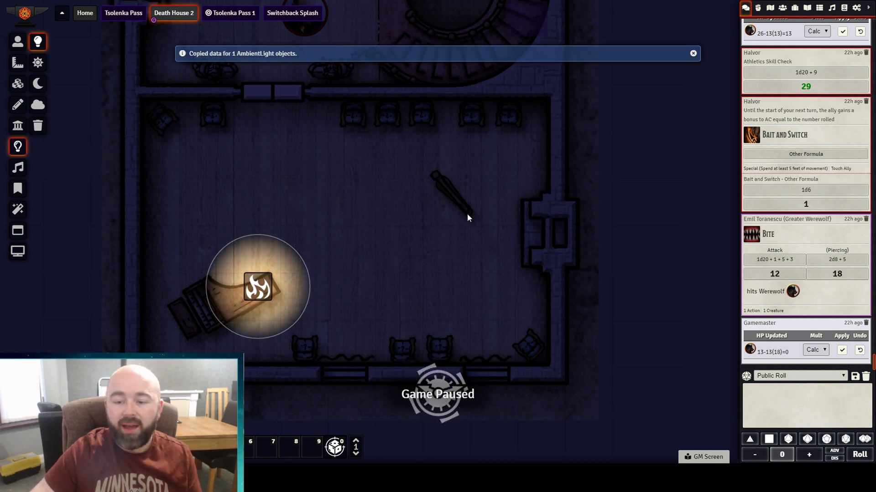
key("ctrl+v")
left_click_drag(422, 184, 450, 196)
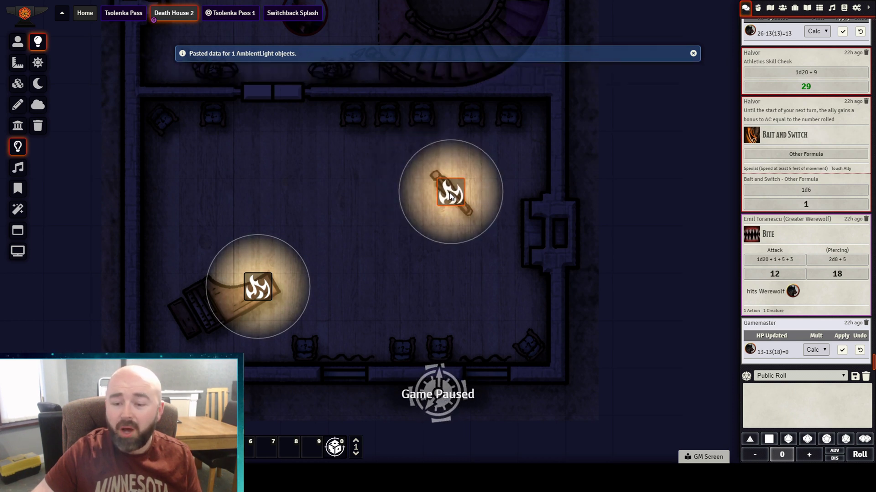
left_click_drag(419, 280, 423, 302)
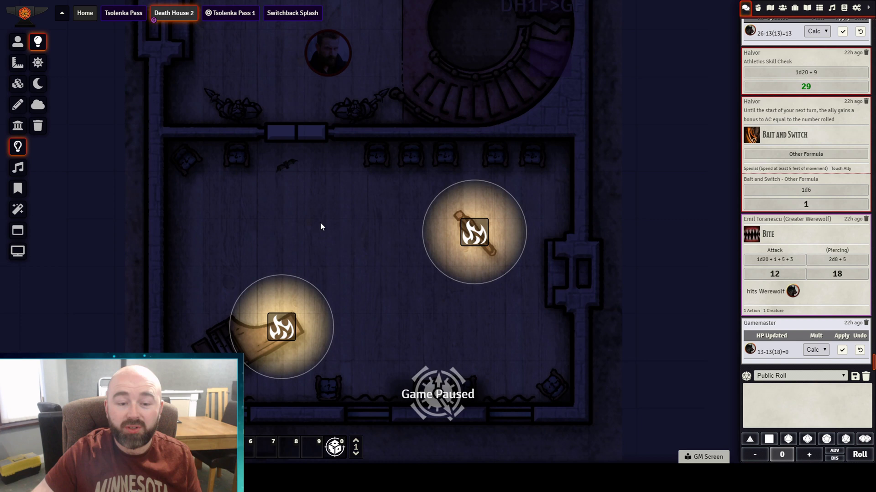
Step: Paste two more copies, one in the ballroom's top-left corner and one by the bottom wall
key("ctrl+v")
left_click_drag(304, 172, 185, 163)
left_click_drag(411, 306, 327, 234)
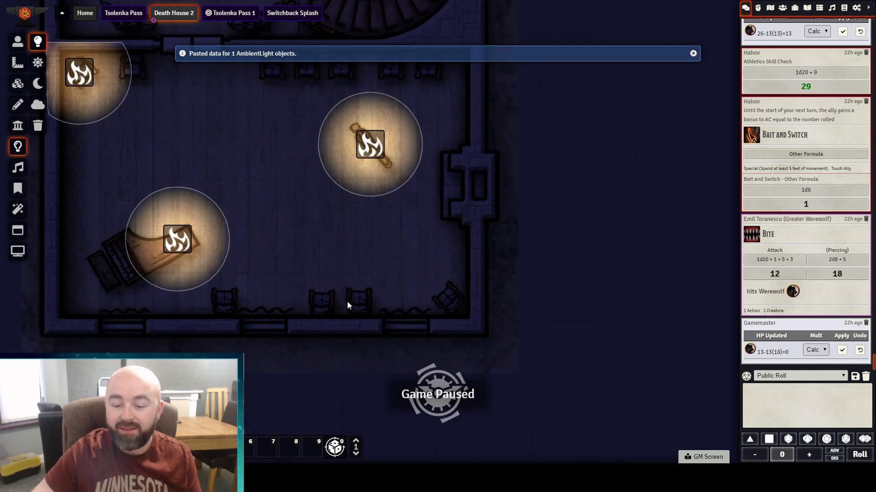
key("ctrl+v")
left_click_drag(349, 275, 362, 302)
left_click_drag(269, 184, 313, 262)
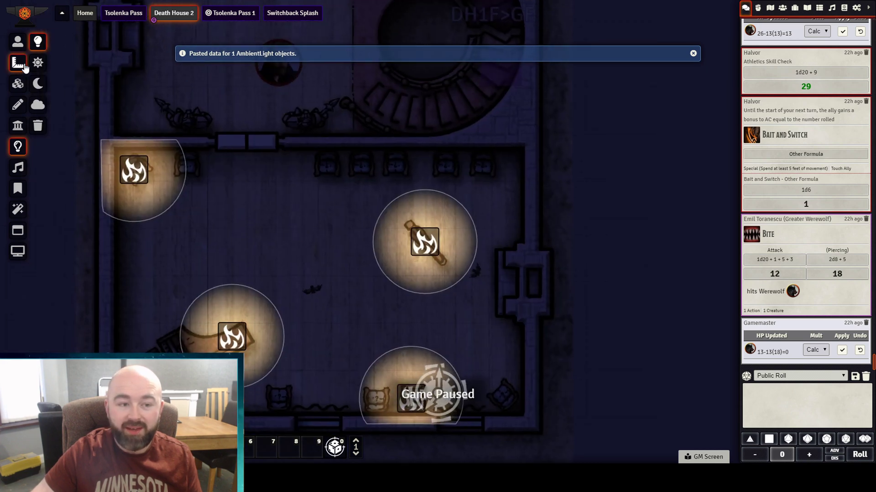
Step: Preview the torch-lit ballroom from token view, then transition Death House 2 to daylight
left_click(17, 42)
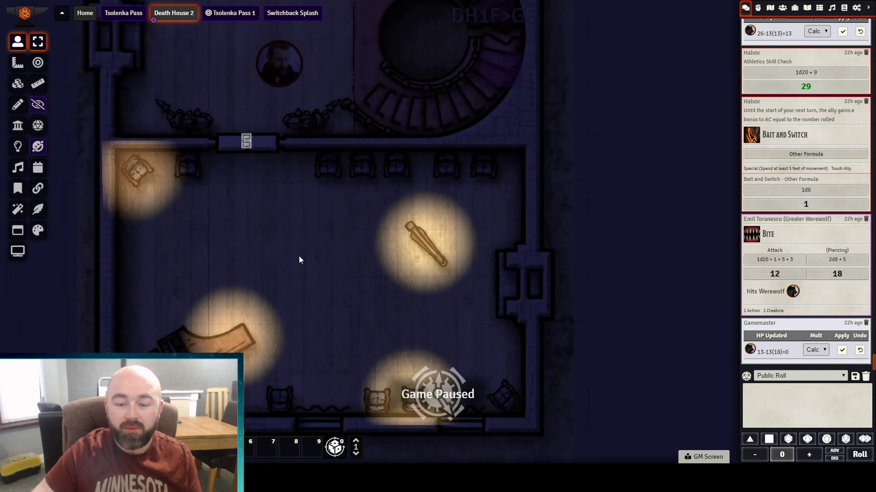
left_click_drag(321, 256, 296, 247)
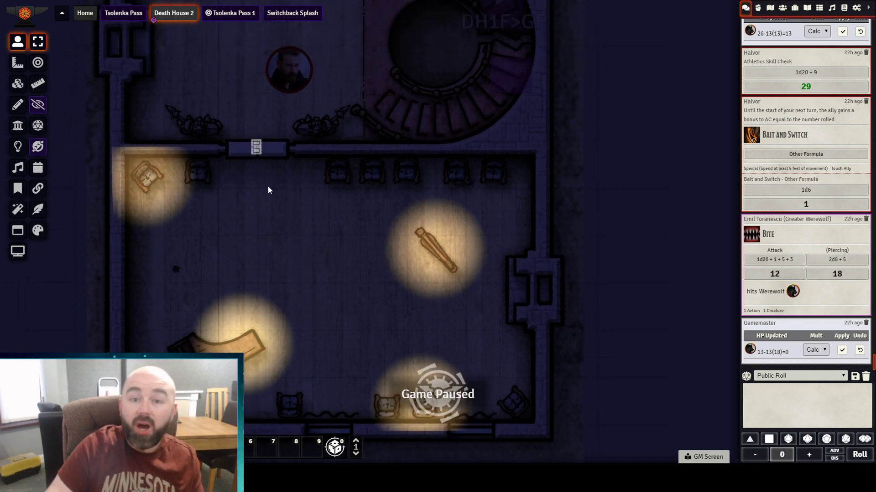
scroll(219, 115, "down", 5)
left_click_drag(216, 103, 228, 177)
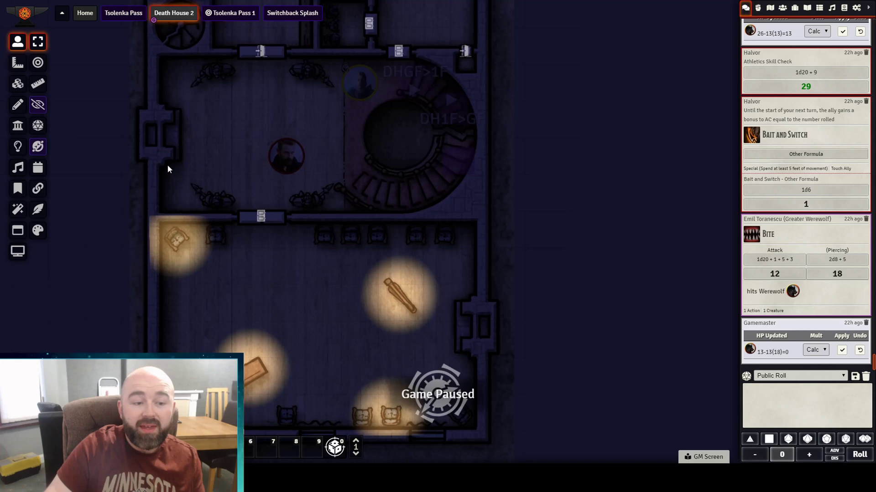
left_click(19, 147)
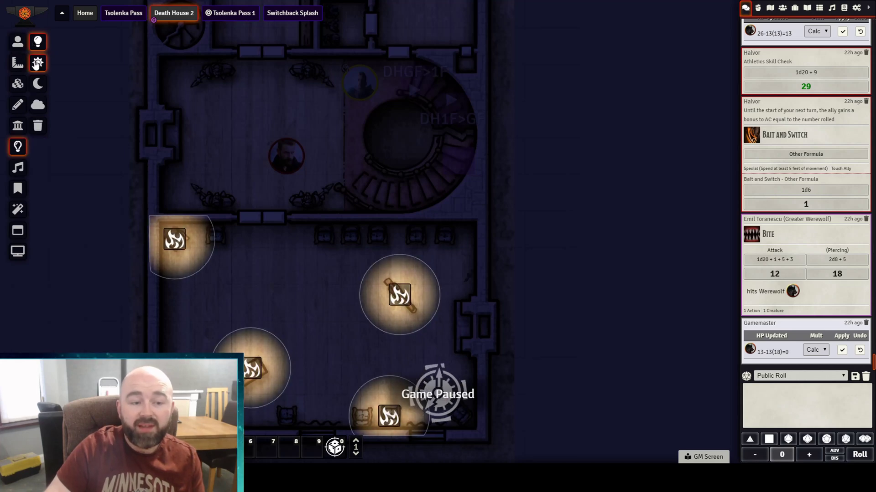
left_click(36, 64)
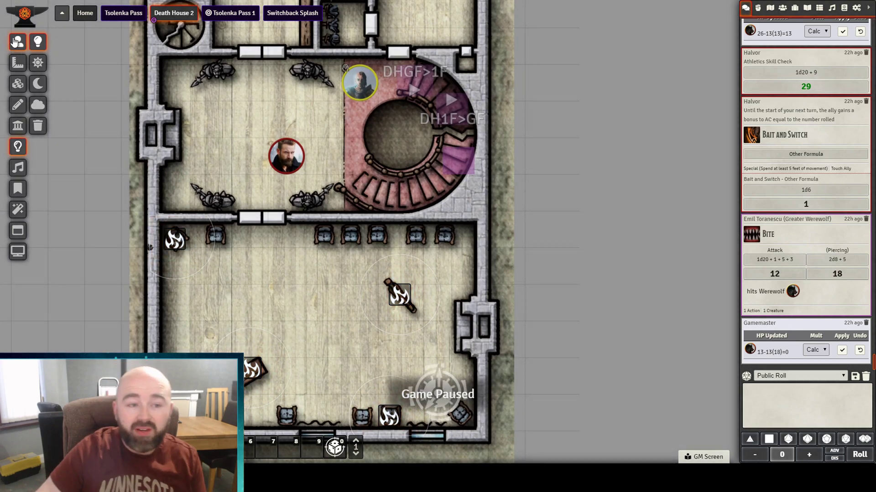
left_click(26, 42)
left_click_drag(217, 318, 218, 246)
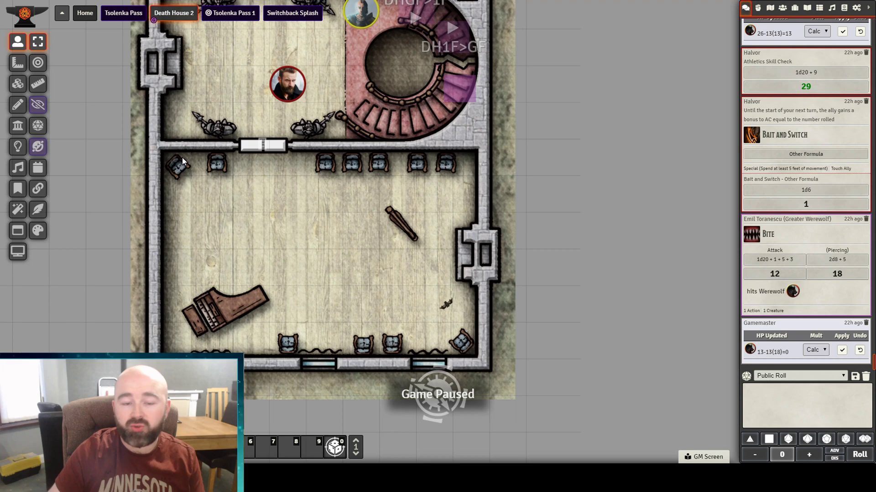
scroll(258, 132, "up", 2)
scroll(227, 91, "down", 1)
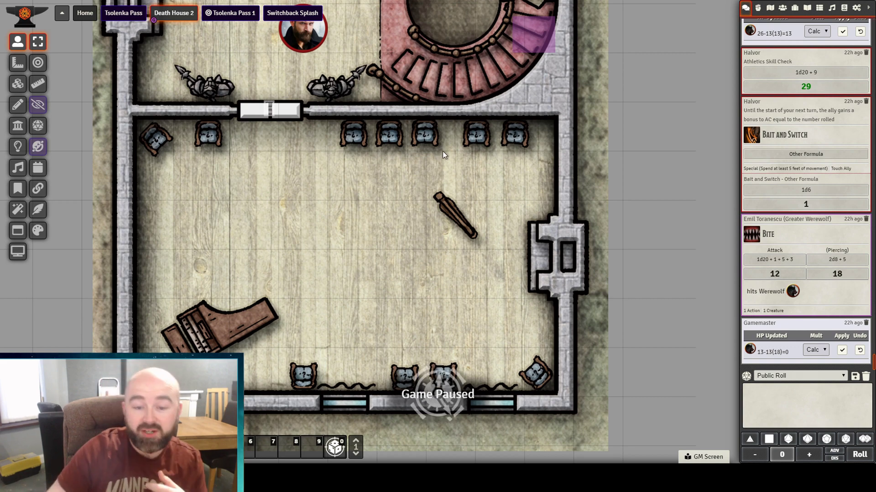
left_click_drag(343, 223, 347, 335)
left_click_drag(350, 91, 367, 322)
left_click_drag(235, 49, 248, 139)
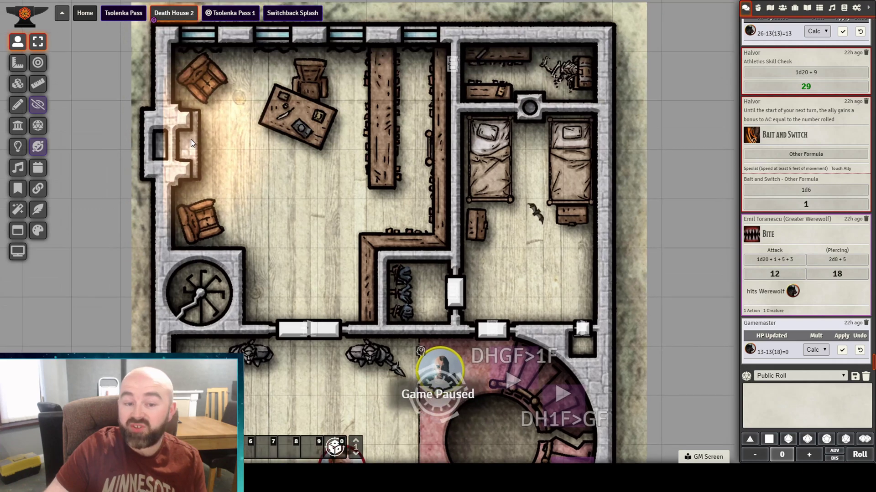
key("Down")
key("Down")
key("Down")
key("Down")
key("Right")
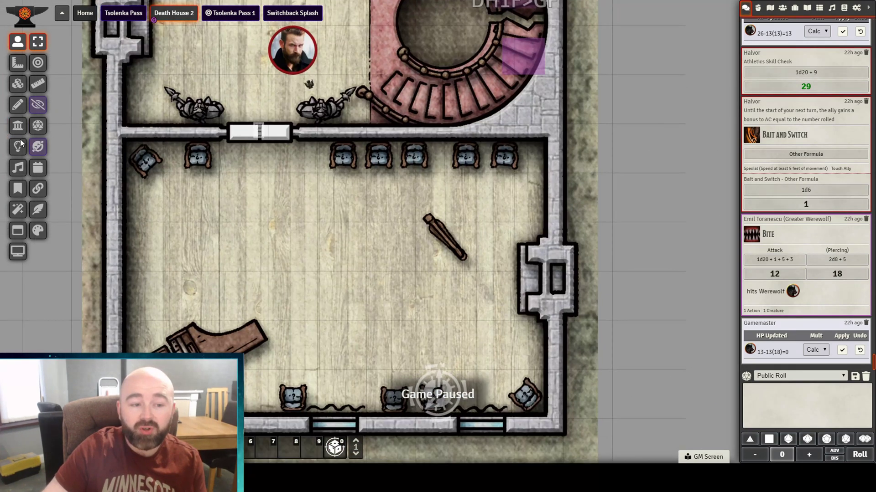
left_click(18, 147)
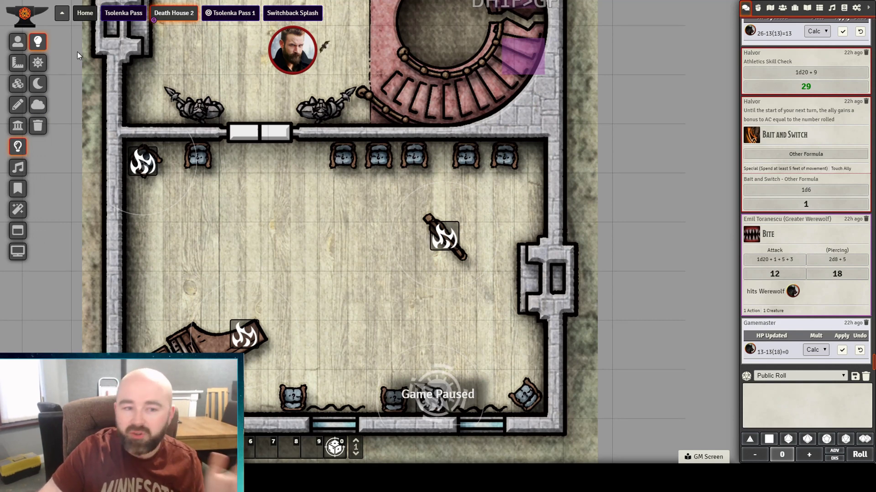
Step: Preview the dark ballroom from token view with all four torch lights glowing
left_click(18, 42)
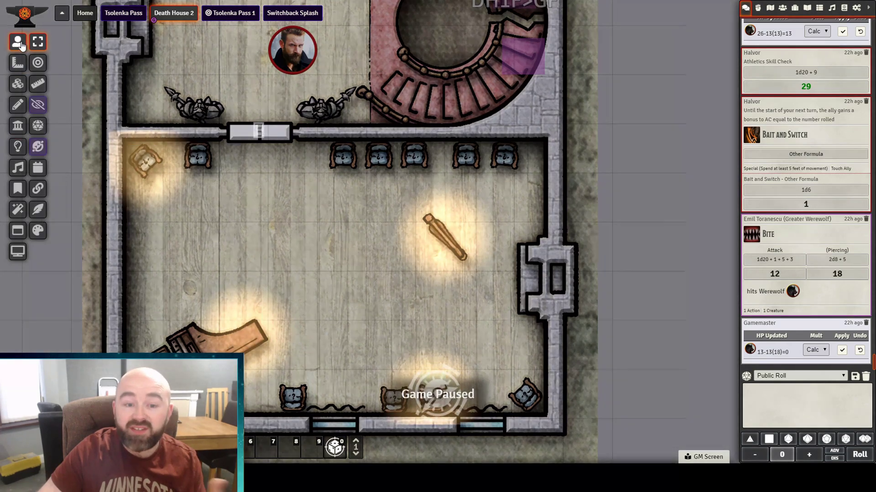
left_click_drag(261, 210, 267, 166)
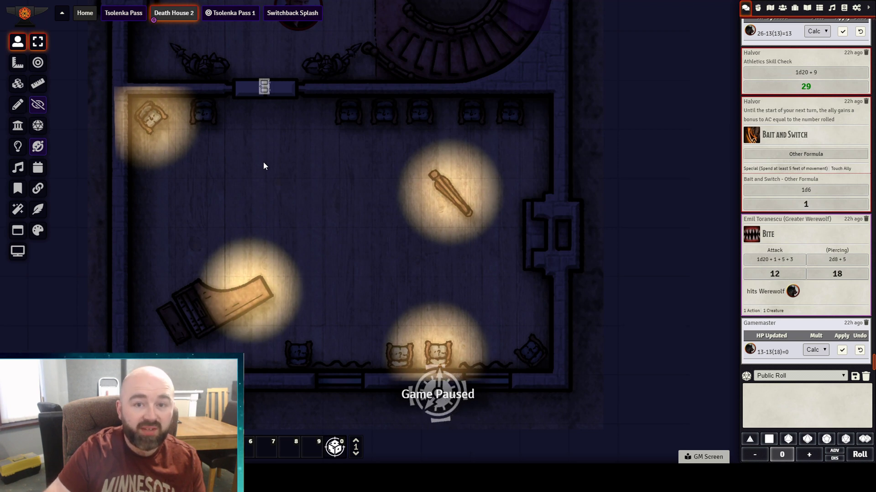
Step: Switch off the top-left, piano, middle and bottom-wall torch lights
scroll(274, 155, "down", 2)
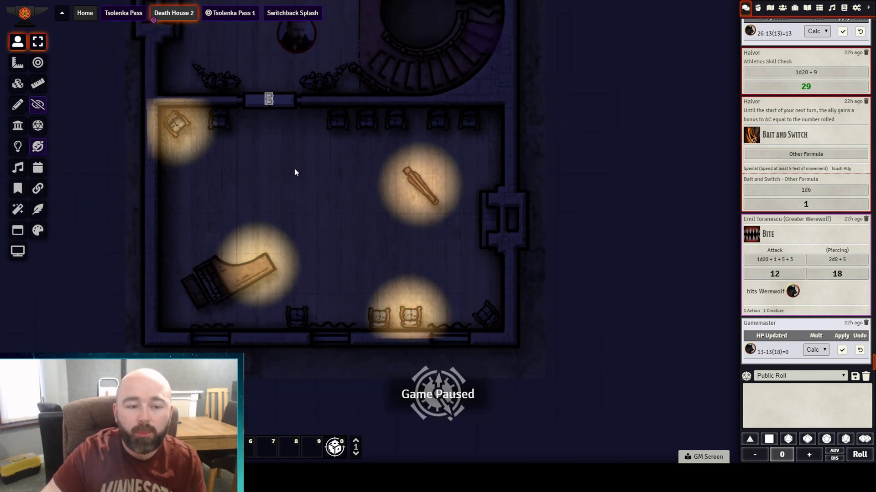
left_click(18, 147)
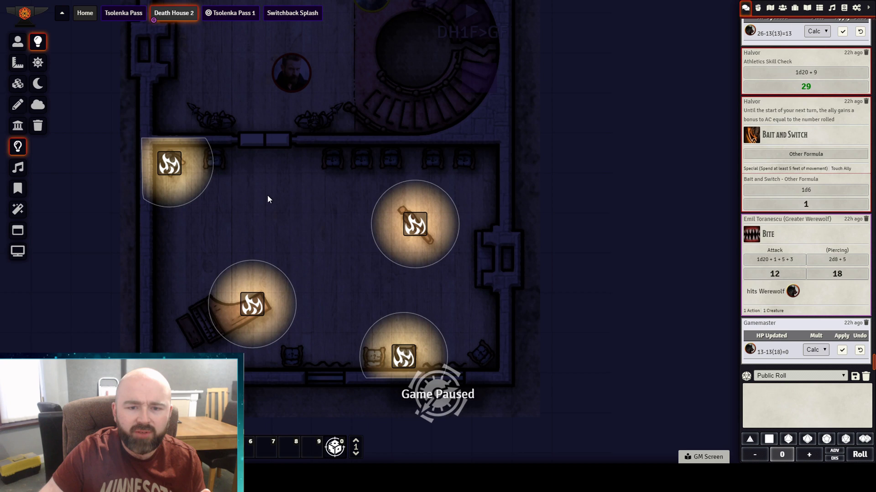
left_click_drag(278, 212, 268, 191)
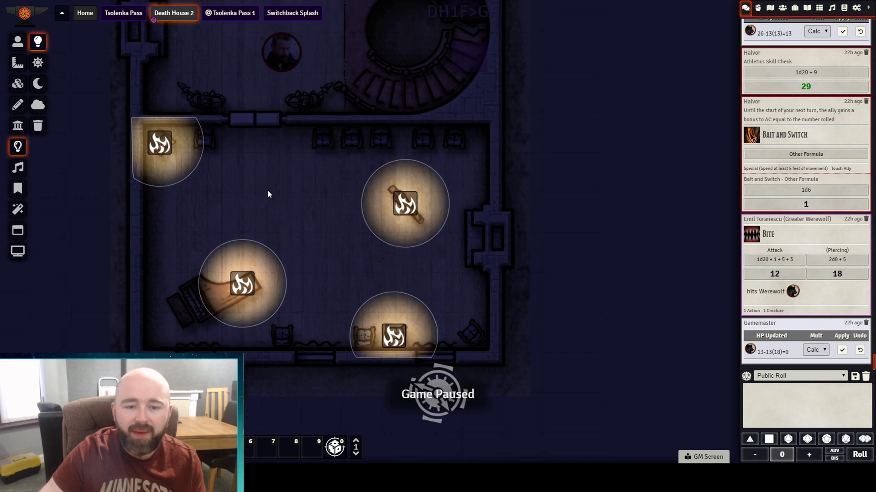
right_click(160, 144)
right_click(245, 290)
right_click(405, 204)
right_click(394, 336)
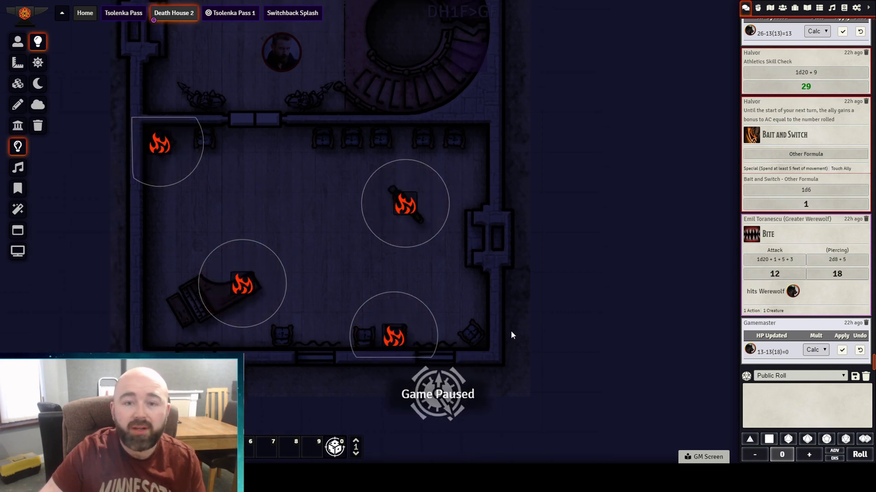
Step: Switch all four torch lights back on and pan up toward the hall above
right_click(394, 336)
right_click(408, 209)
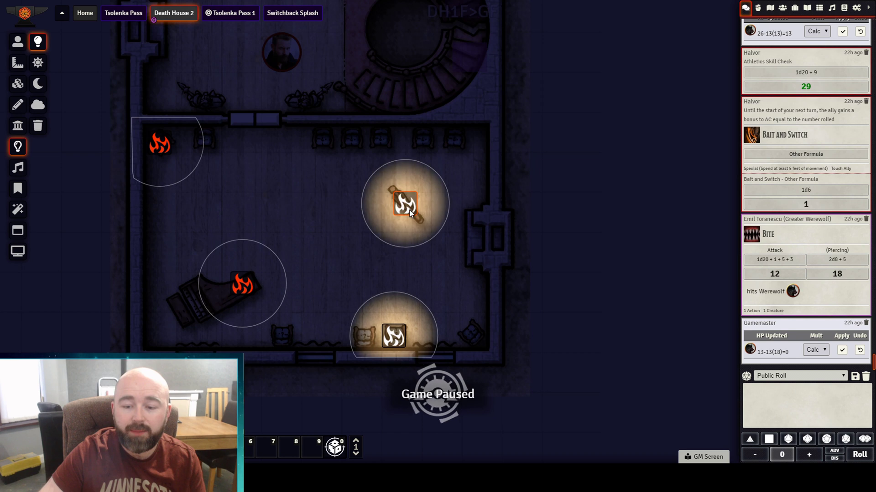
right_click(243, 287)
right_click(162, 148)
left_click_drag(235, 182, 234, 210)
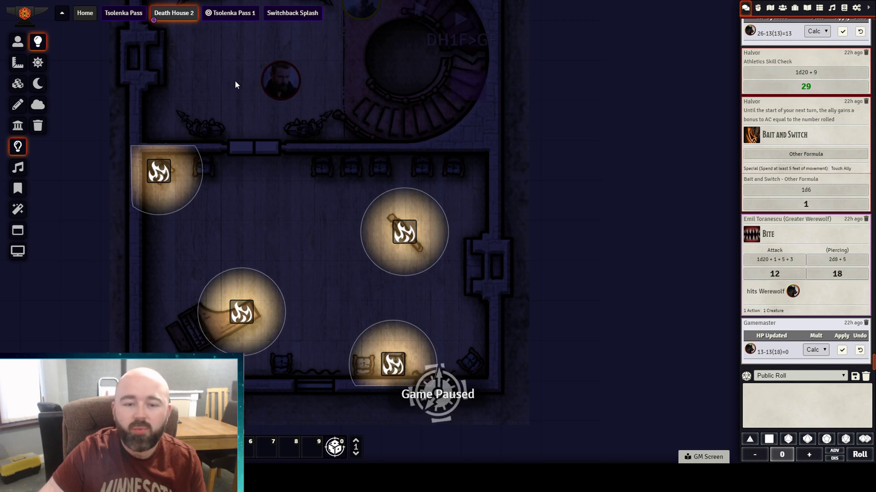
left_click_drag(235, 83, 235, 103)
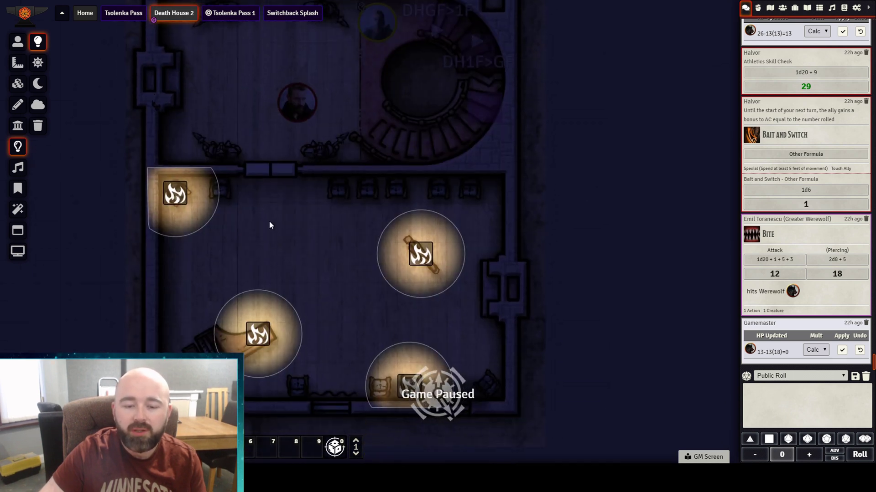
left_click_drag(269, 221, 239, 163)
left_click_drag(242, 78, 257, 237)
Step: Add lights in the entrance hall by the upper-left wall, lower-left wall and on the staircase
scroll(257, 235, "up", 6)
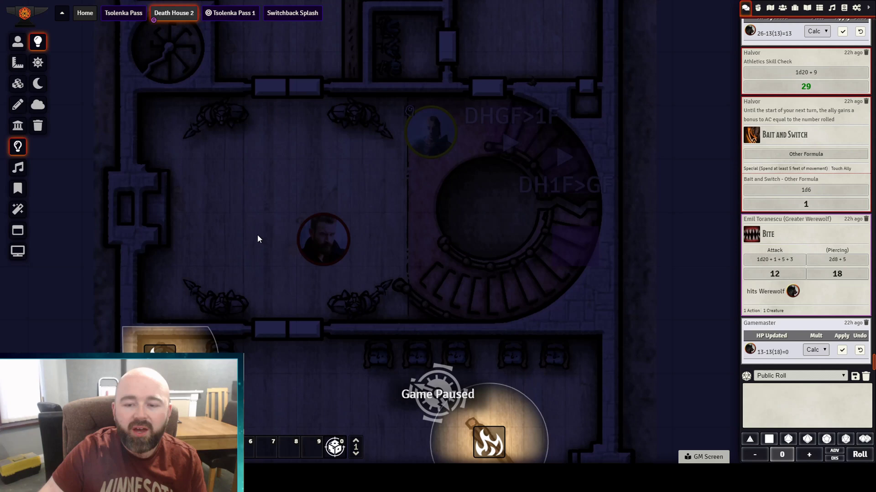
left_click_drag(246, 181, 226, 203)
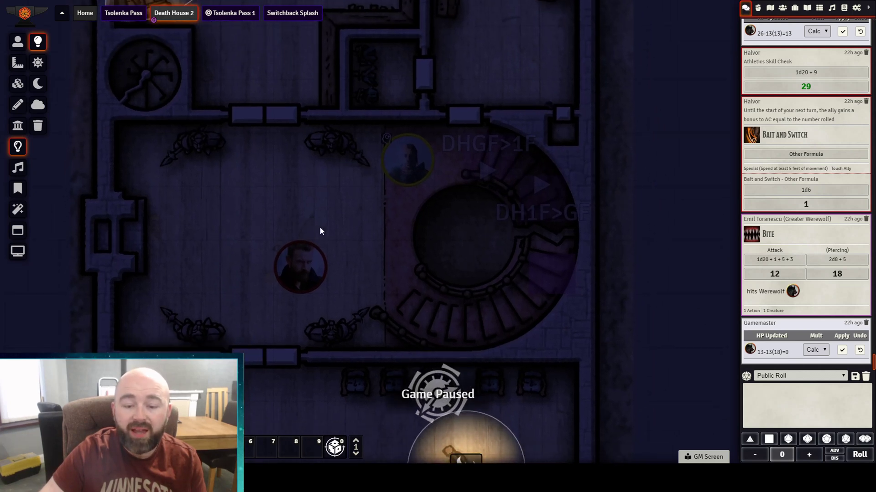
left_click_drag(385, 86, 349, 125)
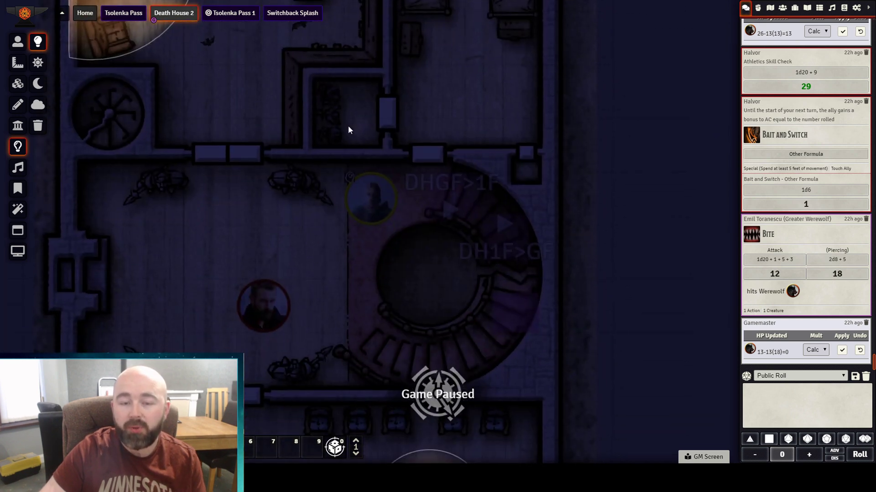
scroll(271, 246, "down", 5)
scroll(273, 242, "down", 4)
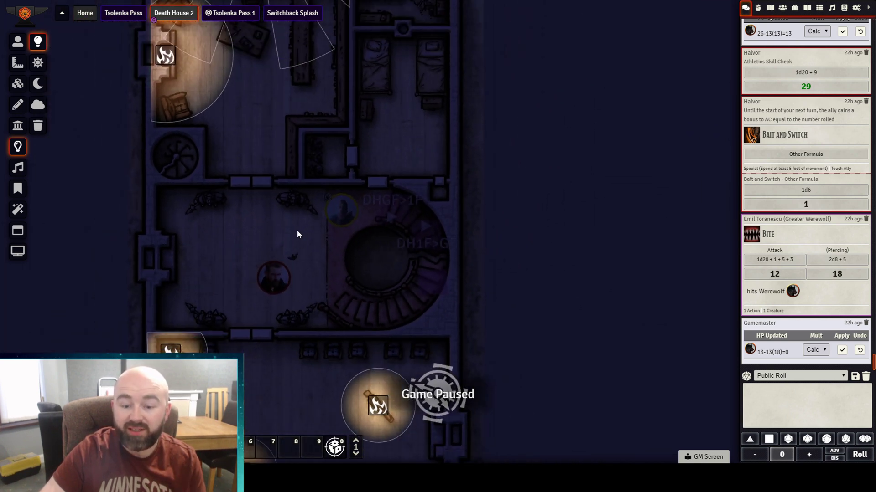
left_click_drag(291, 258, 506, 259)
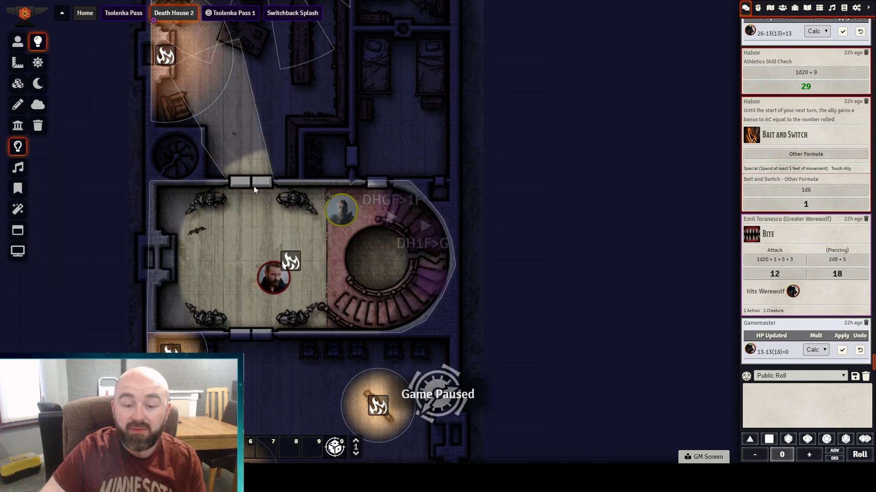
left_click_drag(539, 148, 546, 120)
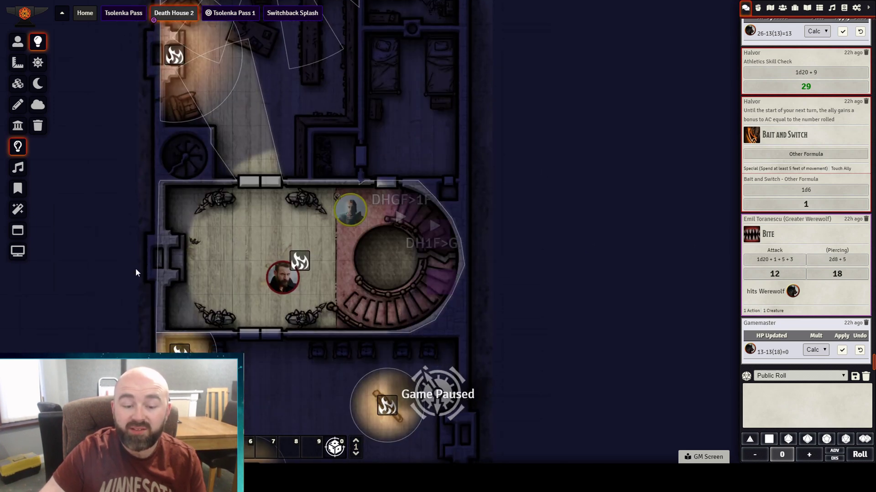
left_click(197, 227)
left_click(183, 312)
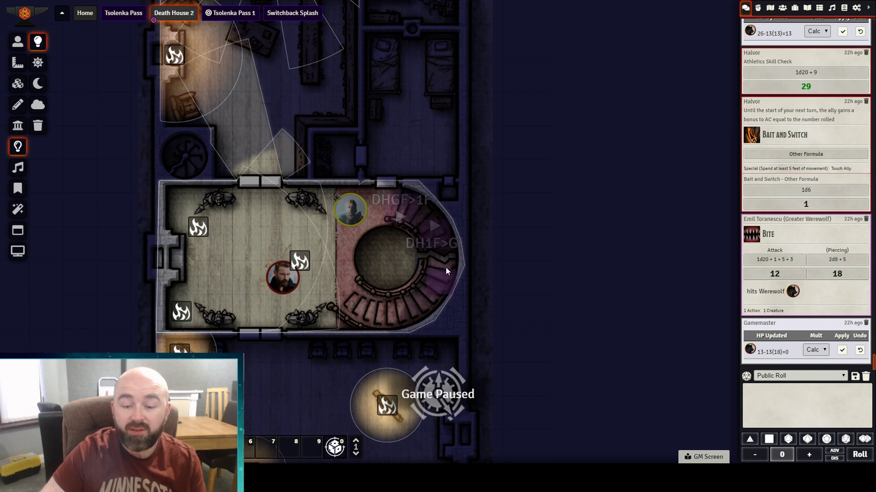
left_click(419, 276)
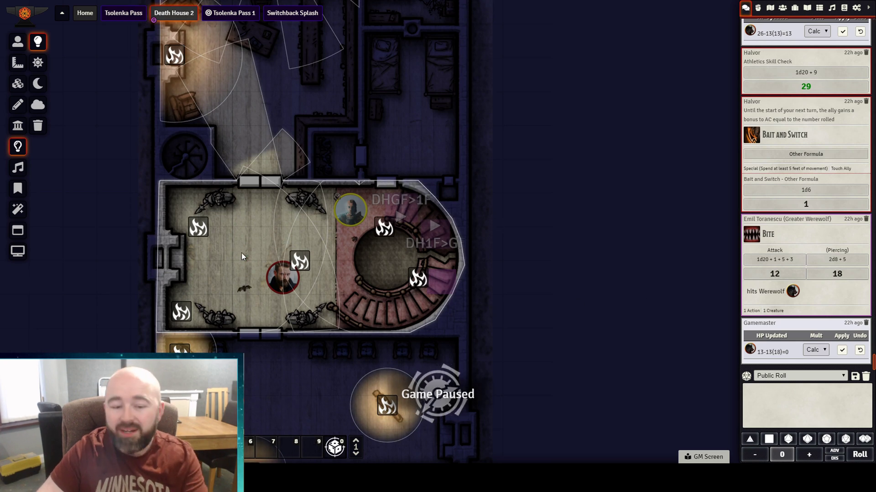
Step: Delete the fire lights from the round staircase room
key("Delete")
key("Delete")
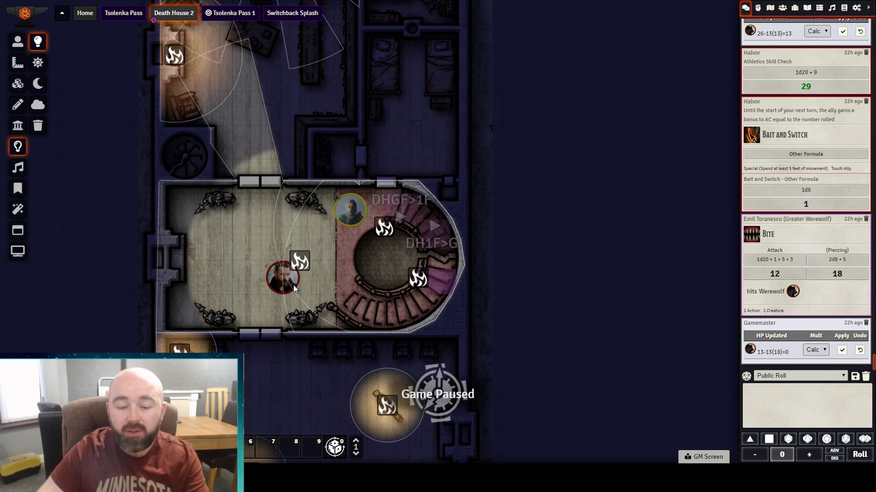
key("Delete")
left_click(384, 228)
key("Delete")
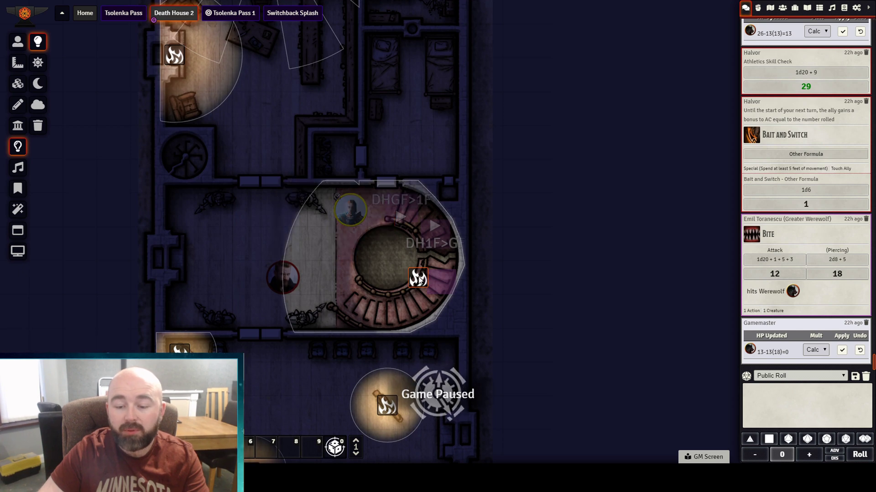
key("Delete")
Step: Select Halvor's token and walk him up to the doorway
scroll(268, 153, "up", 5)
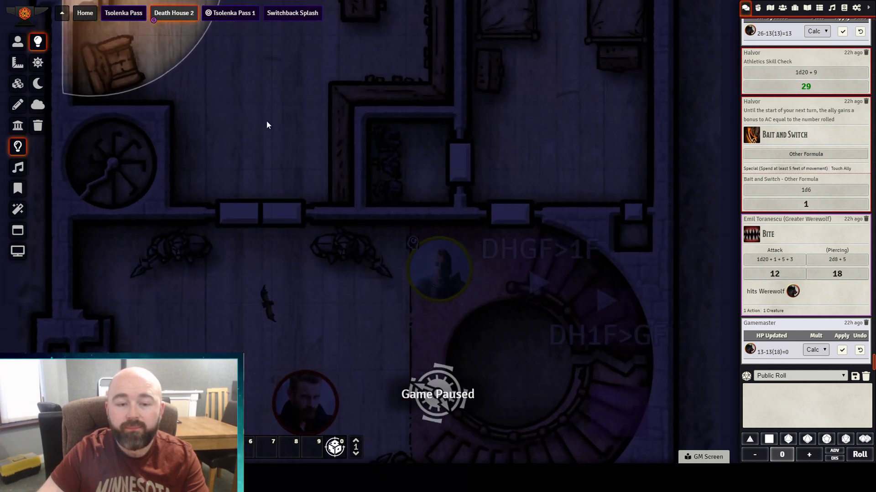
left_click_drag(267, 124, 284, 117)
left_click(18, 42)
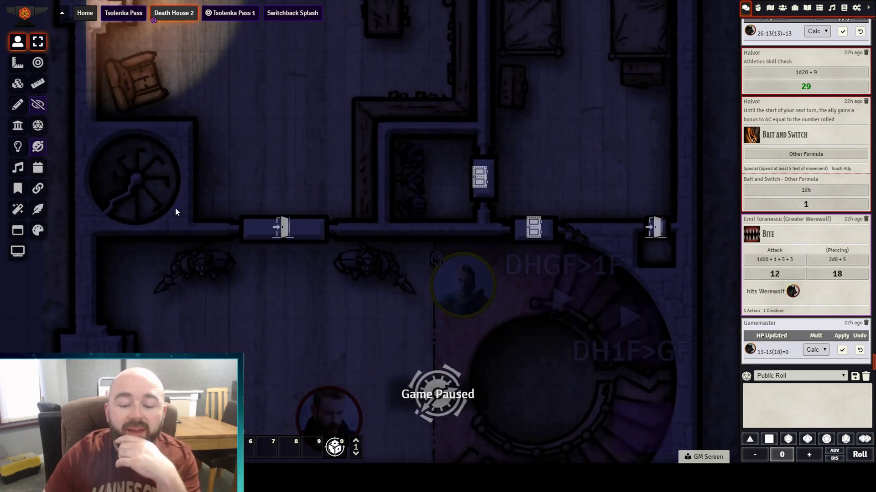
left_click(342, 410)
key("w")
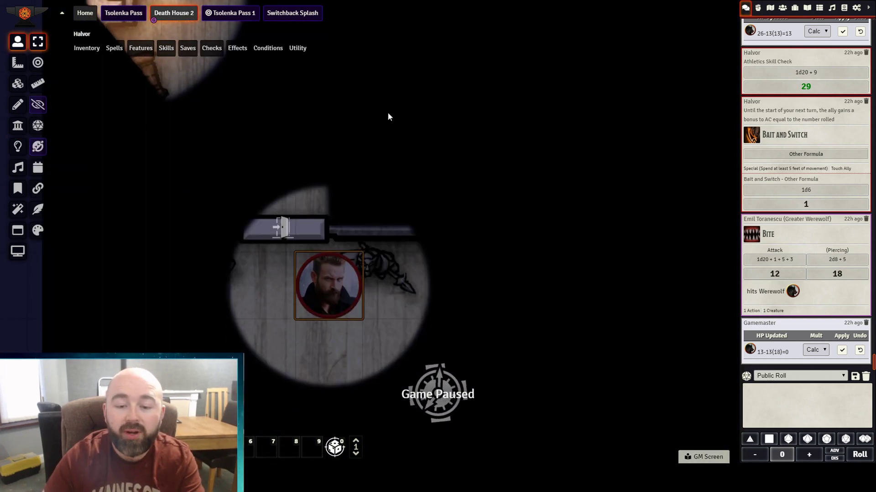
left_click_drag(388, 112, 404, 201)
key("a")
key("w")
key("w")
Step: Walk Halvor through the doorway and up-left into the firelit sitting room
left_click_drag(289, 136, 331, 240)
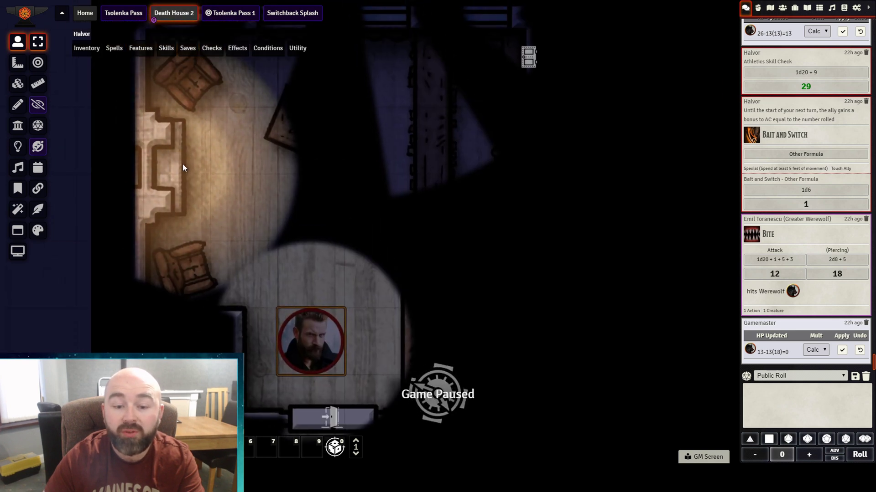
key("Up")
left_click_drag(318, 190, 324, 218)
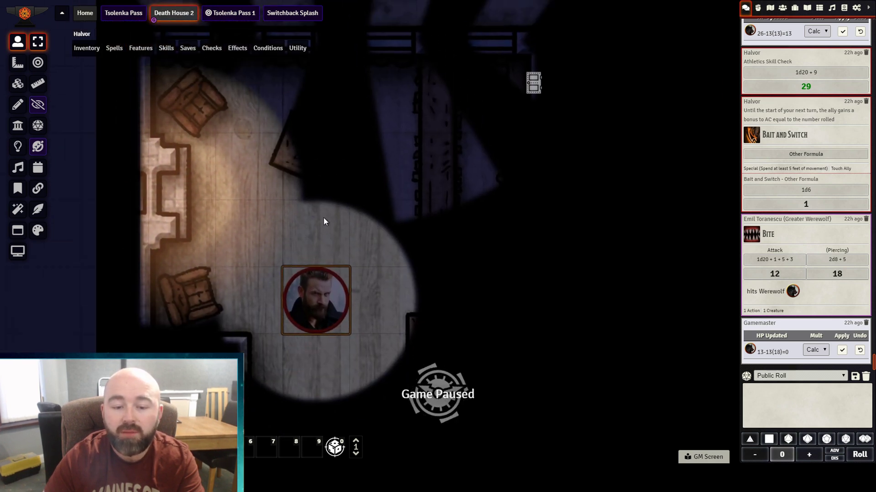
key("Up")
key("Left")
Step: Inspect the fireplace ambient sound's settings on the sounds layer
left_click(24, 171)
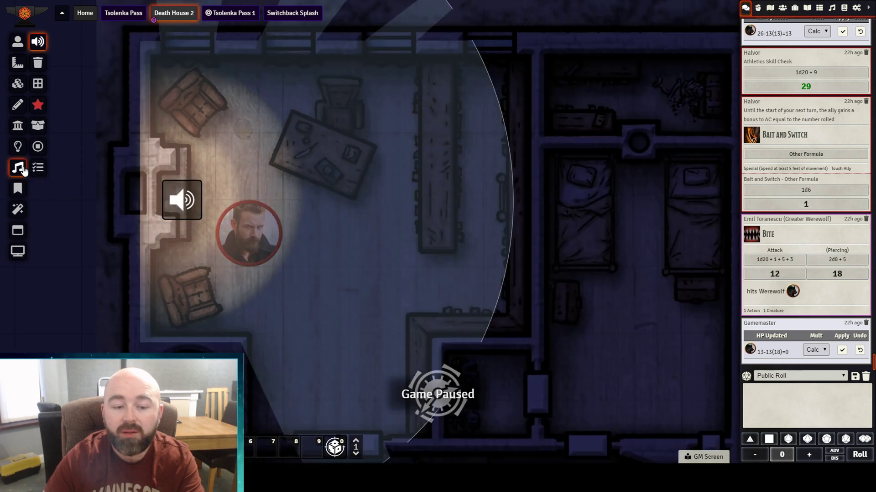
double_click(165, 200)
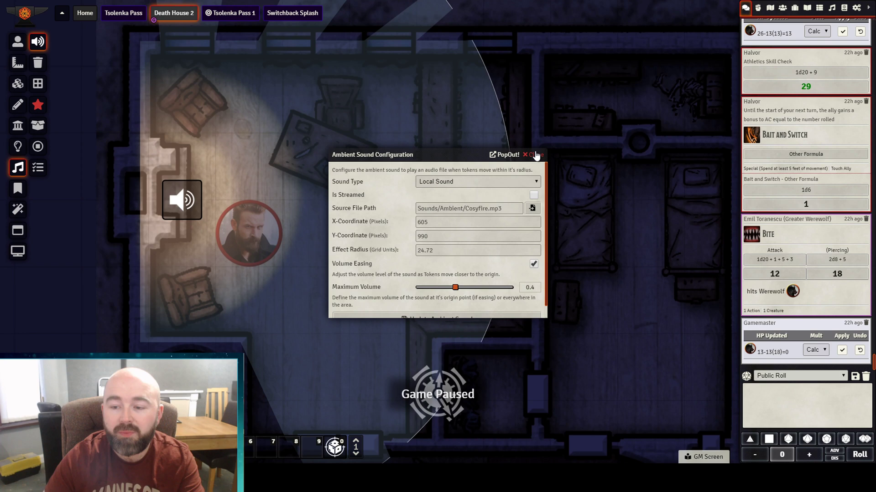
left_click(536, 155)
Step: Walk Halvor back down-right toward the doorway, then switch off the fireplace light
left_click(250, 246)
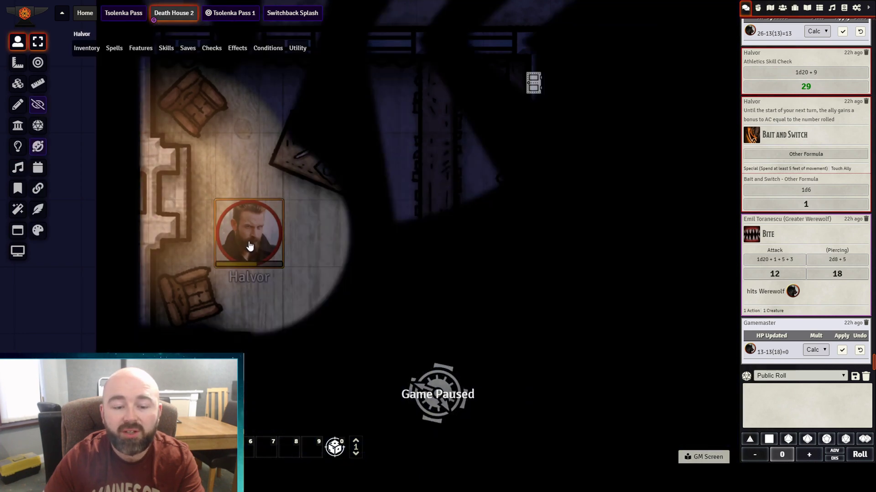
key("Left")
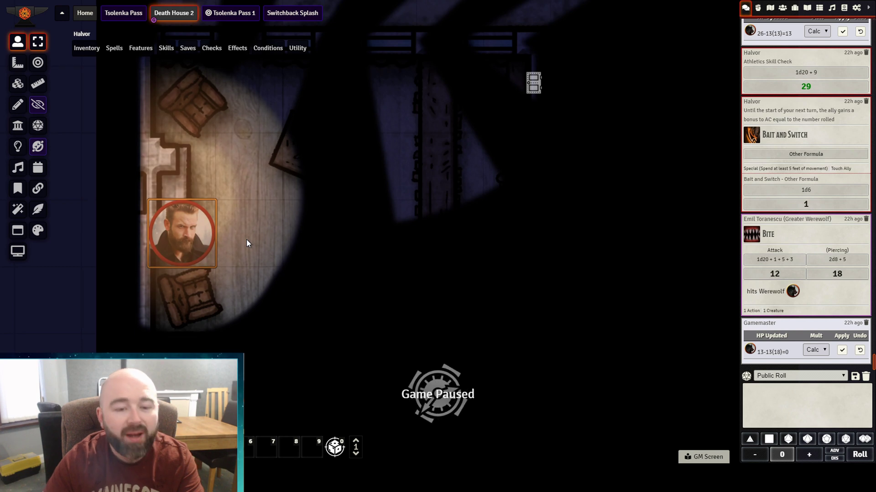
key("Right")
key("Right+Down")
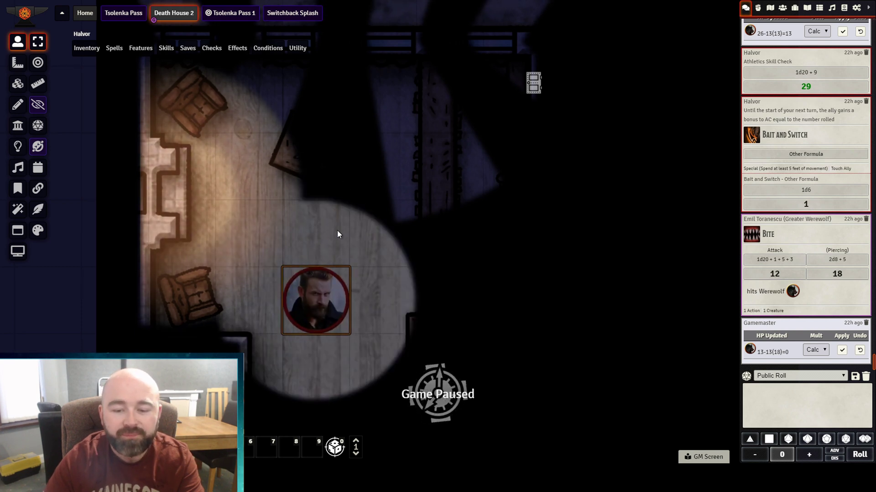
key("Right+Down")
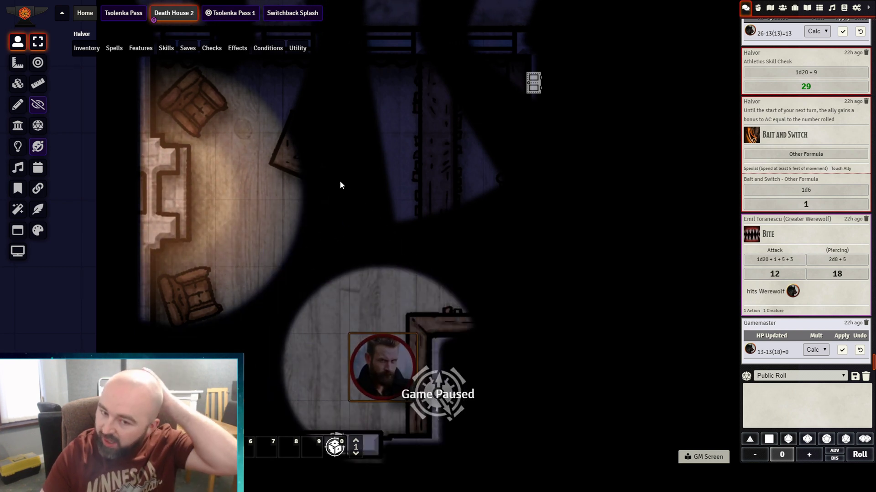
left_click_drag(341, 182, 320, 263)
left_click(18, 146)
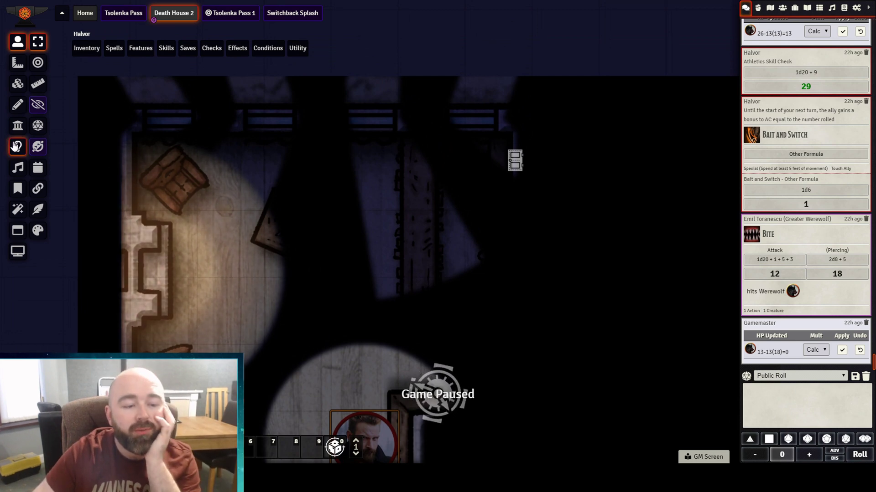
right_click(147, 284)
Step: Preview Halvor's vision of the darker sitting room, then bring up the scene's walls
left_click(18, 42)
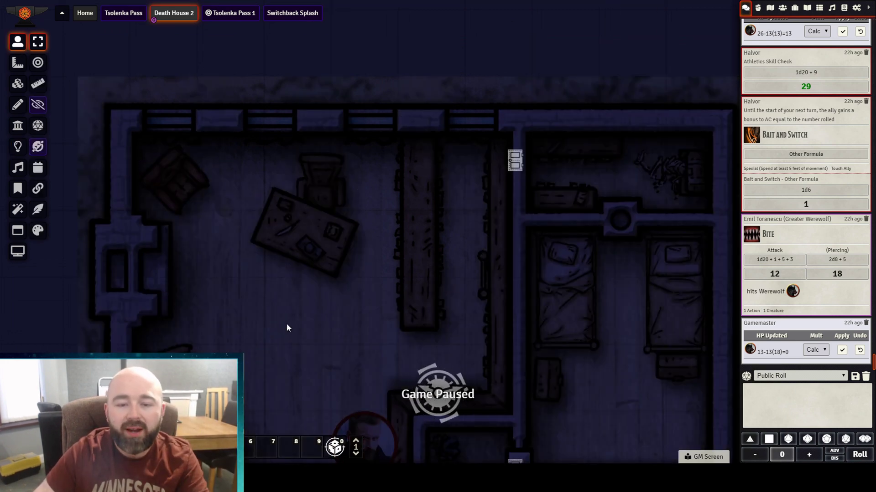
scroll(307, 335, "down", 5)
scroll(319, 333, "down", 2)
left_click(334, 361)
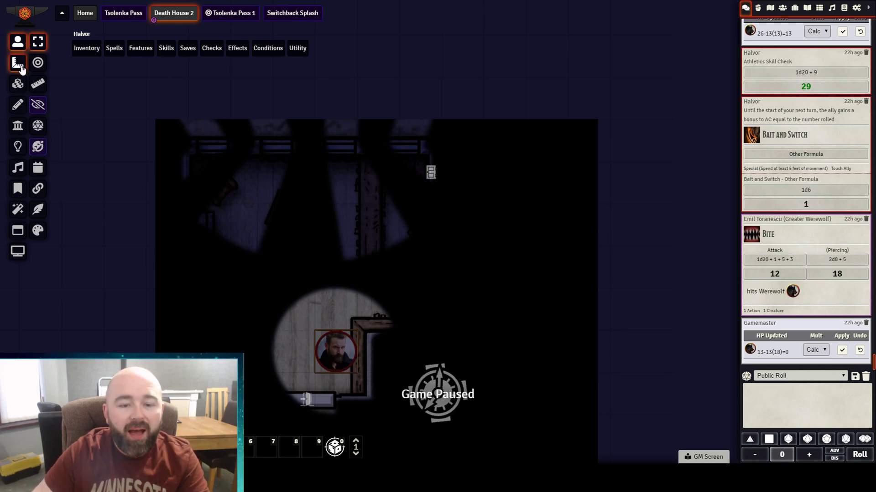
scroll(265, 267, "up", 5)
left_click_drag(287, 201, 266, 273)
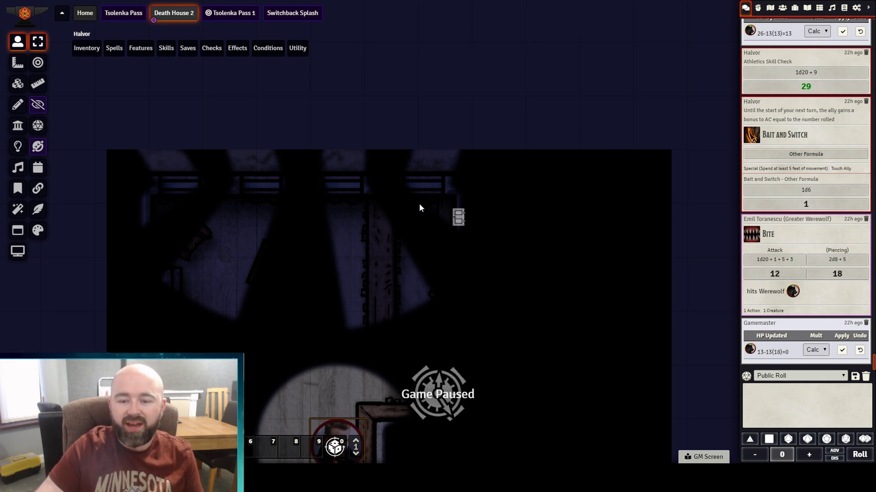
left_click(17, 126)
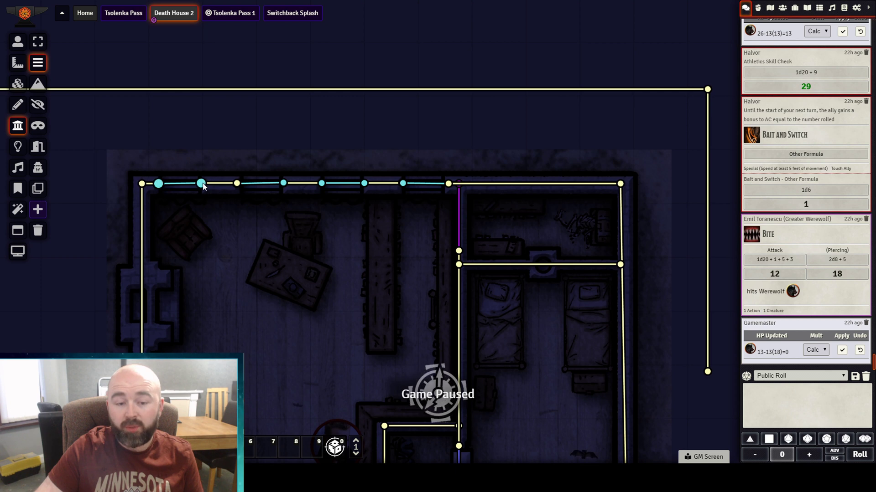
Step: Pan and zoom along the wall running above the upper rooms and down their right side
left_click_drag(212, 118, 260, 131)
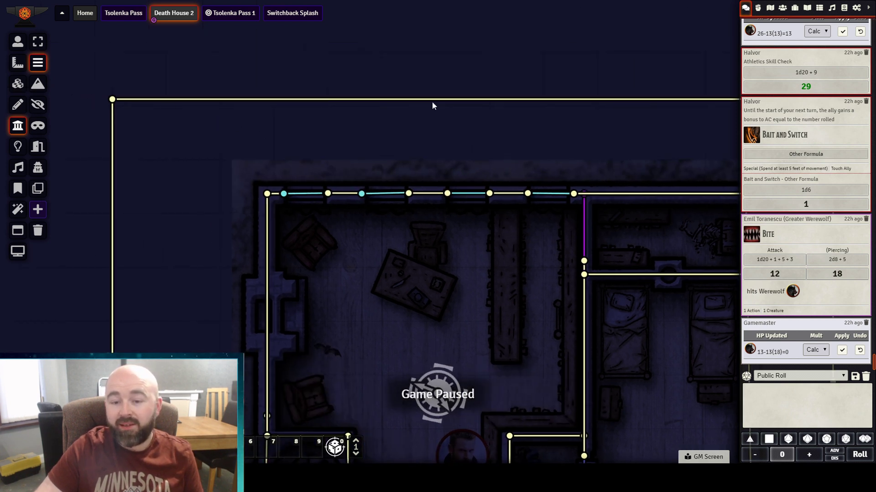
left_click_drag(615, 133, 376, 133)
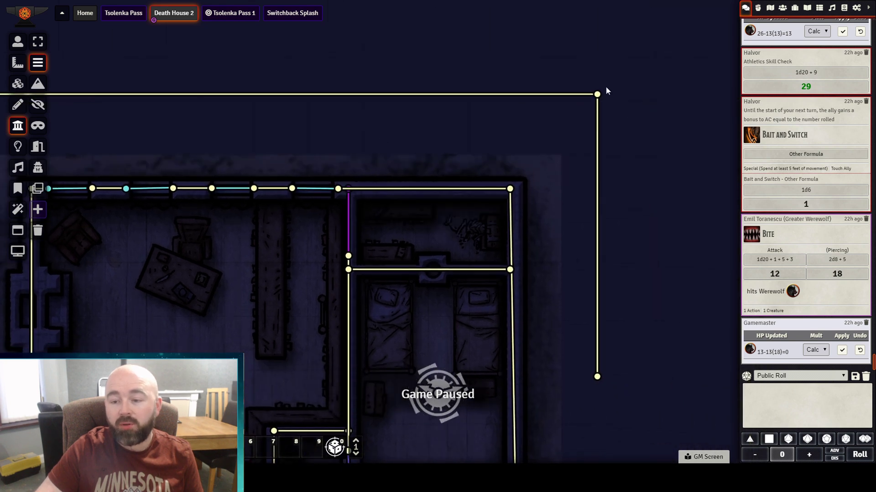
key("Left")
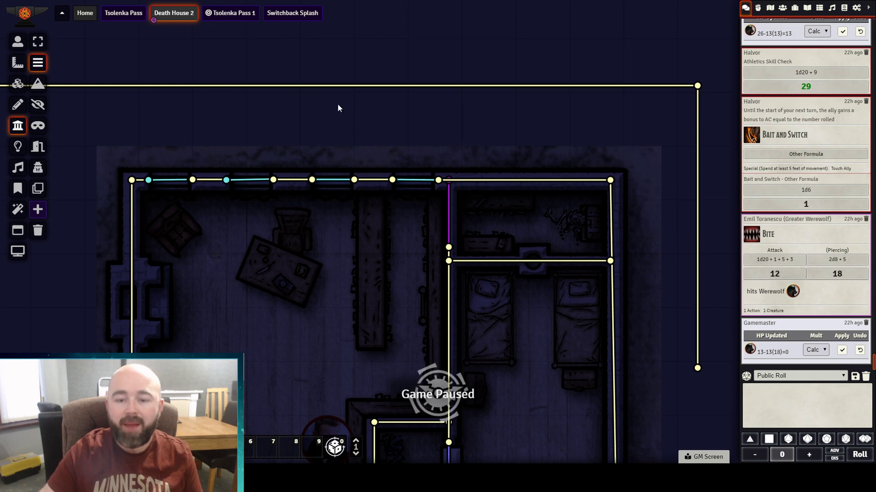
scroll(337, 107, "down", 5)
scroll(337, 108, "up", 5)
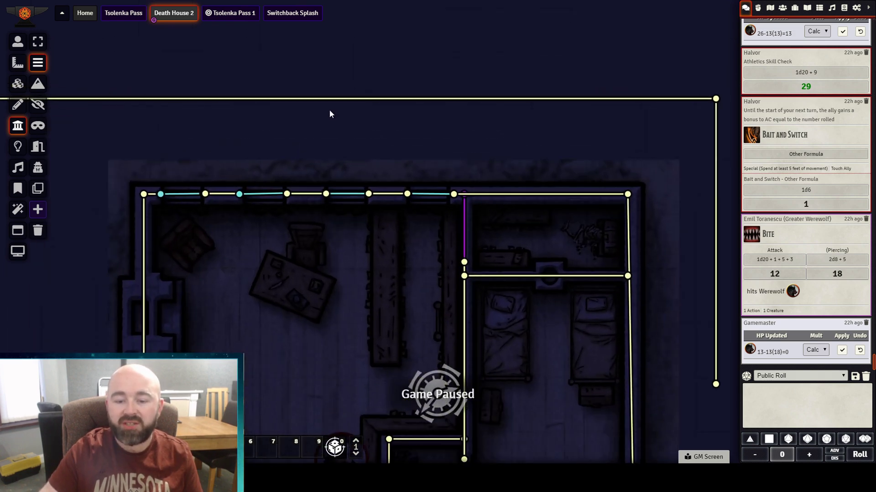
Step: Confirm the window light above the house uses Audio Fade on the SoundBoard's Mid band
left_click(20, 44)
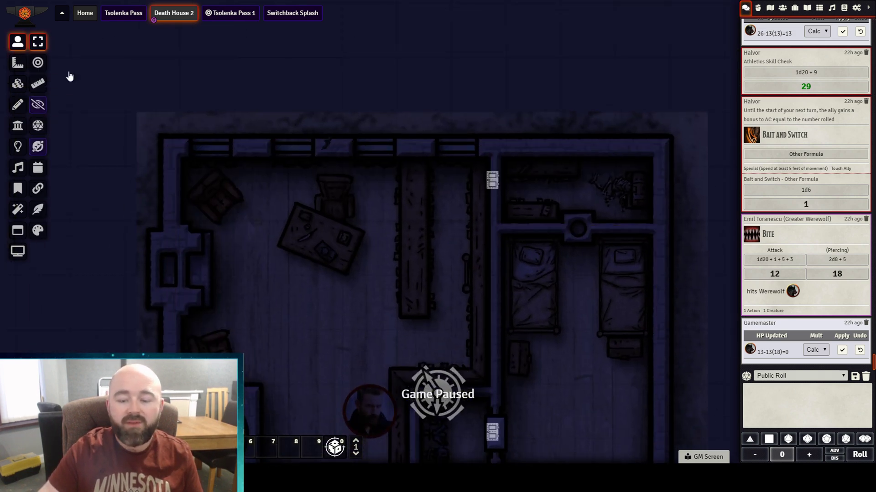
left_click(370, 408)
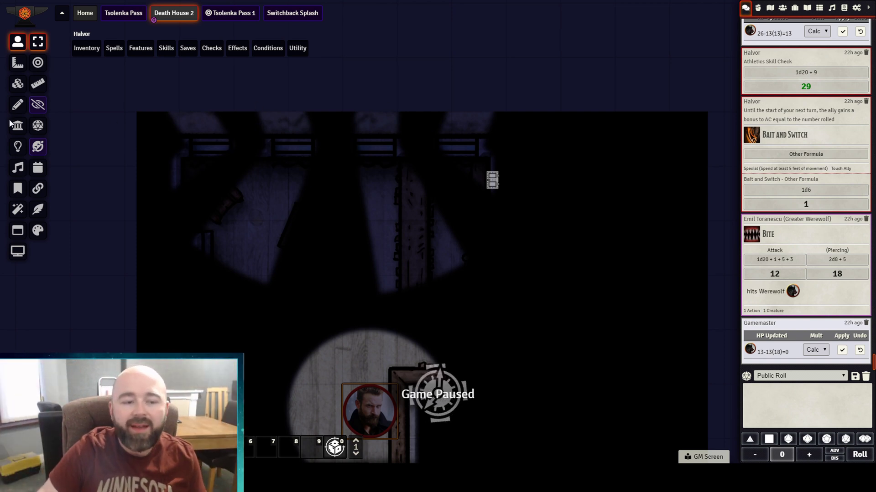
left_click(19, 150)
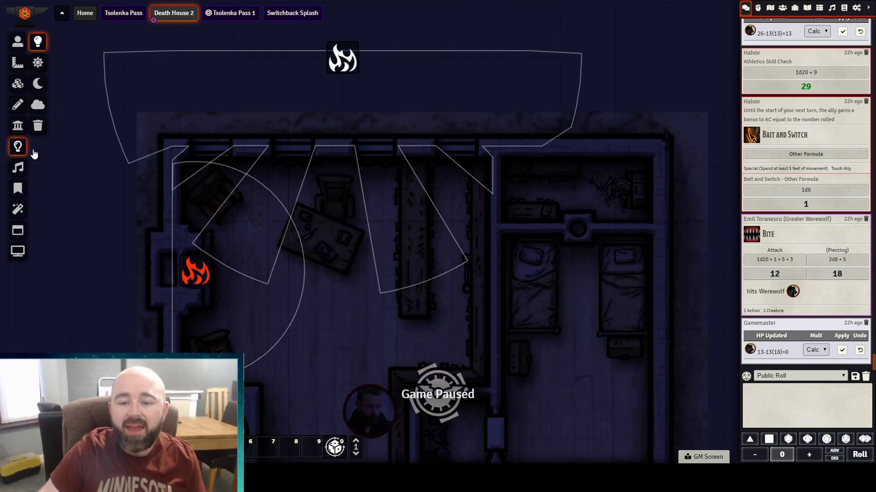
double_click(343, 59)
scroll(346, 240, "down", 2)
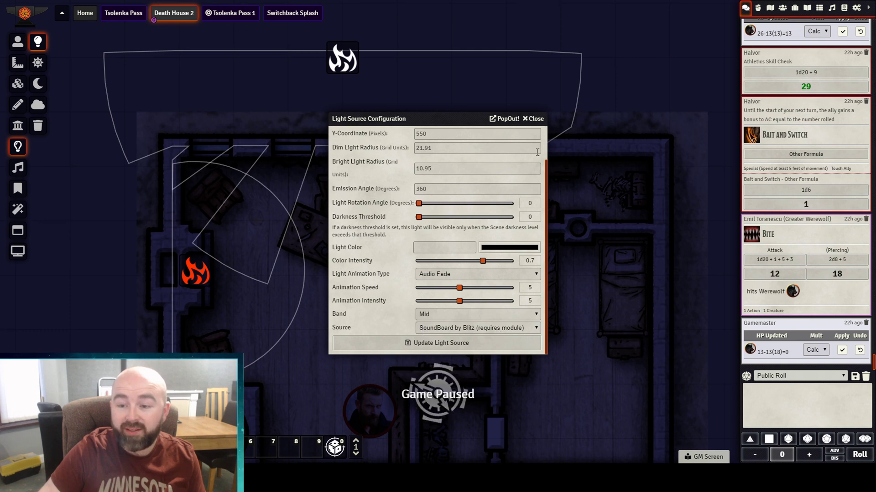
left_click(532, 119)
Step: Return to the Token layer and view the room through Halvor's vision
left_click(18, 62)
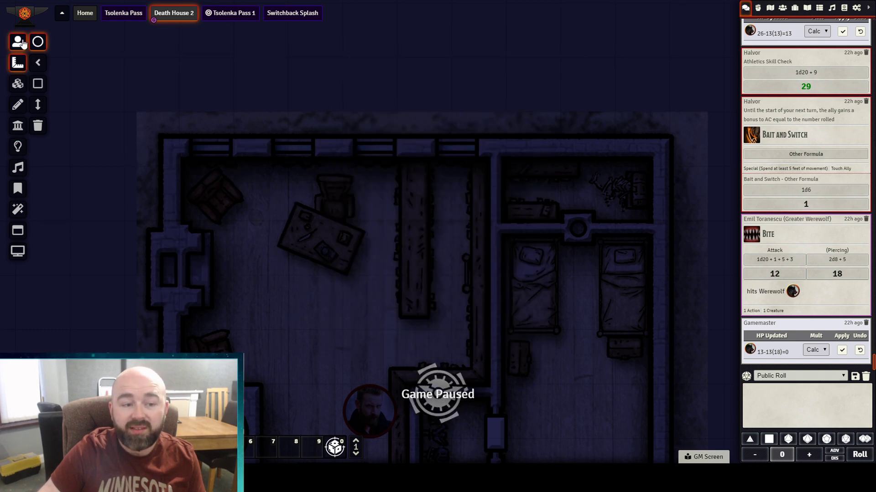
left_click(22, 43)
left_click(344, 389)
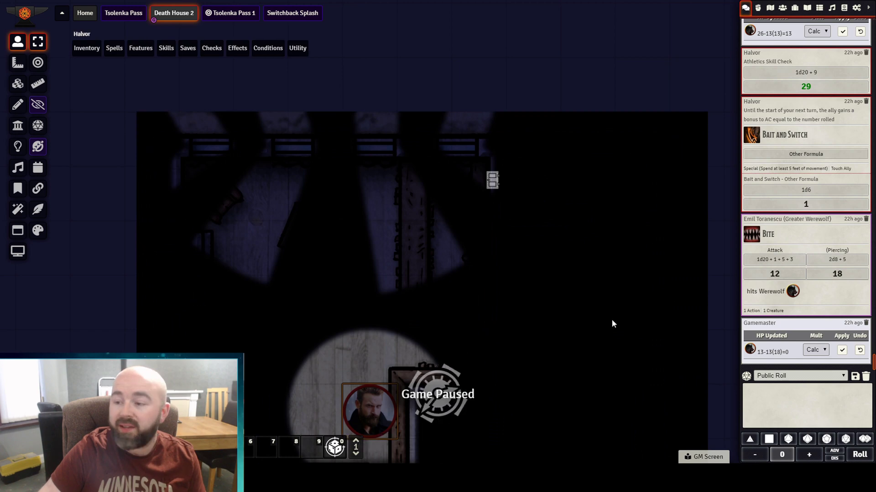
Step: Open the SoundBoard at the right edge and show its Favorite Sounds list
left_click(831, 9)
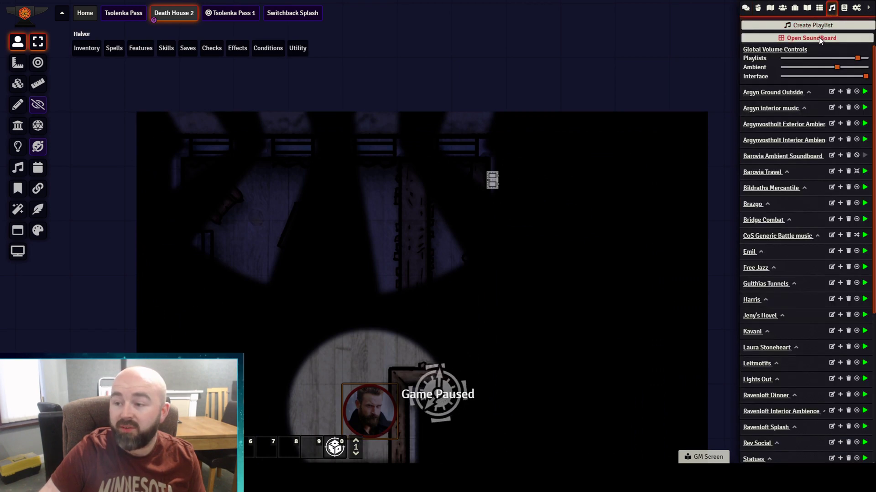
left_click(819, 37)
left_click_drag(449, 80, 726, 43)
left_click(715, 71)
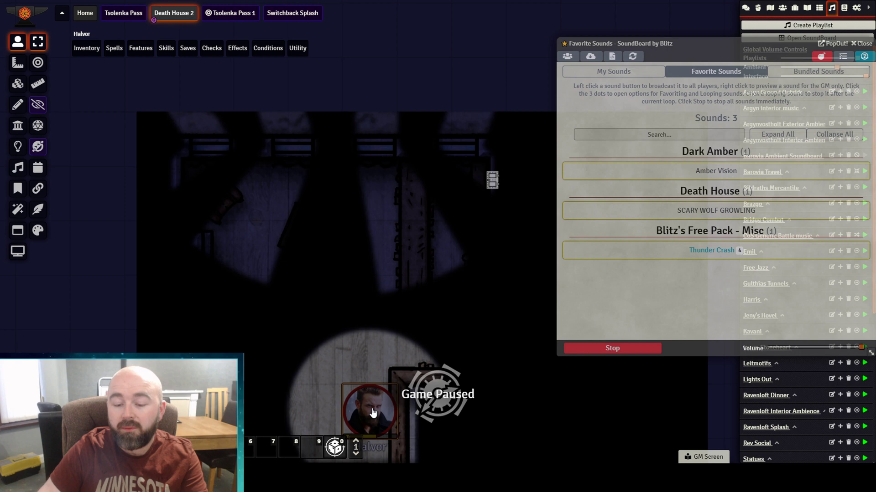
key("Left")
key("Right")
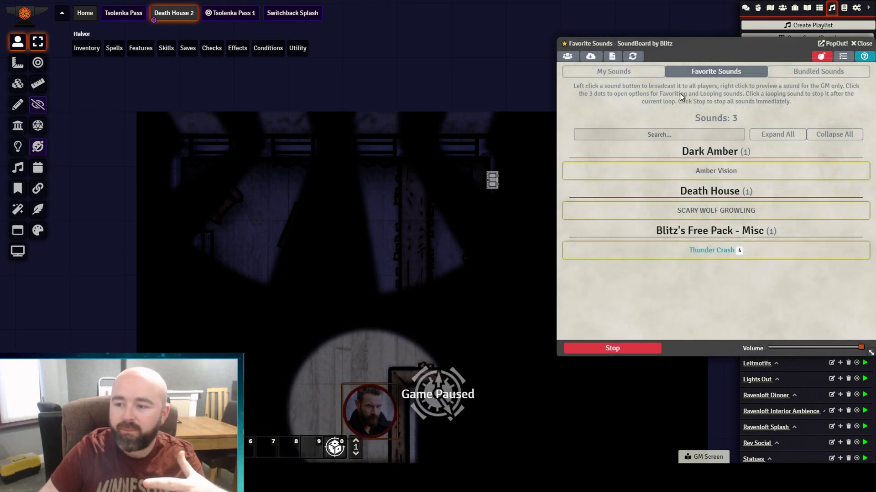
Step: Search favourites for 'rain', clear the search, and play Thunder Crash for everyone
left_click(654, 131)
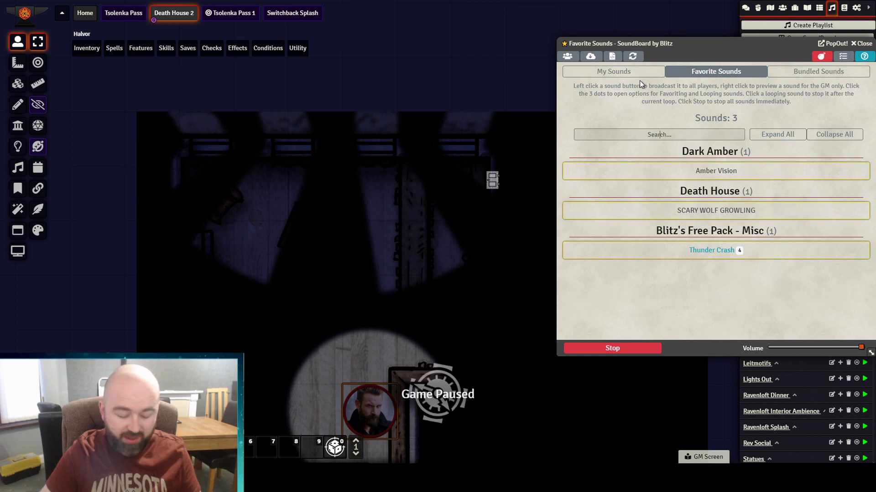
type("rain")
key("BackSpace")
key("BackSpace")
key("BackSpace")
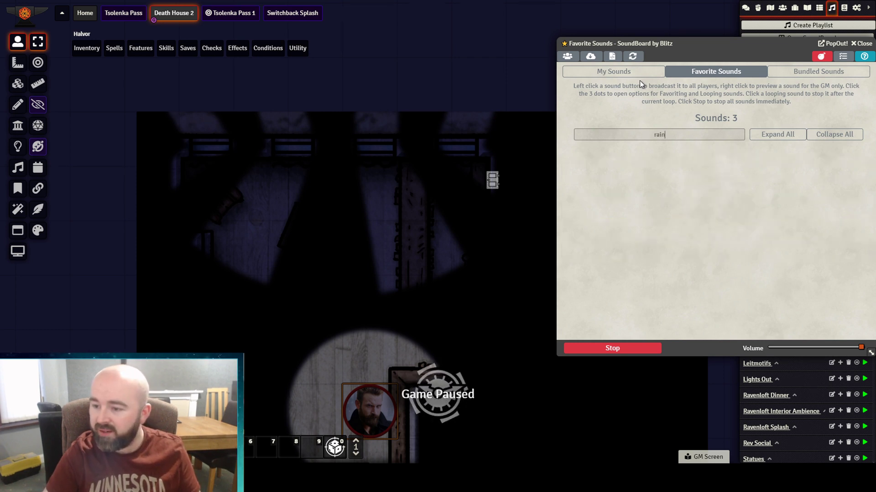
key("BackSpace")
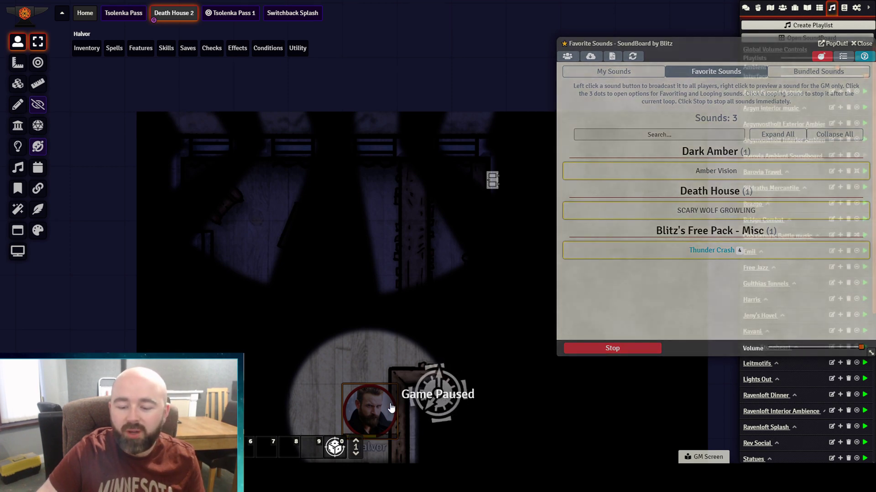
left_click(695, 253)
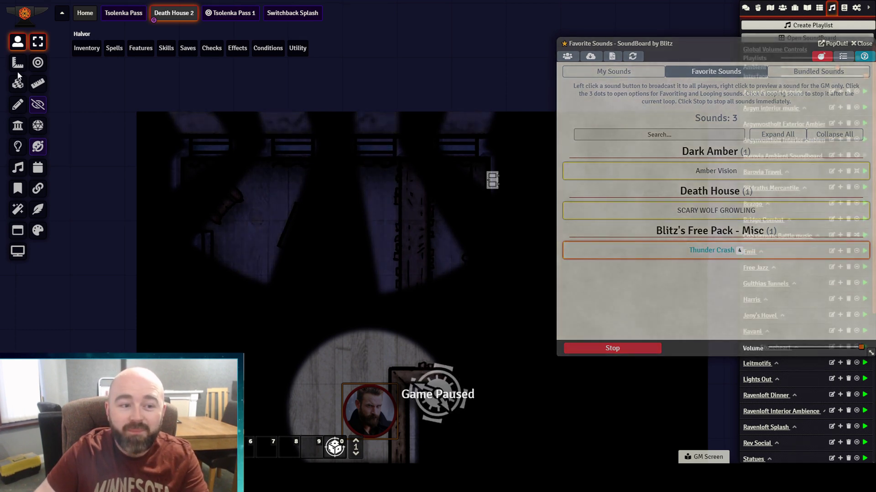
Step: Select Halvor's token and move it up into the upstairs room
left_click(20, 57)
left_click(21, 45)
left_click_drag(346, 363, 343, 297)
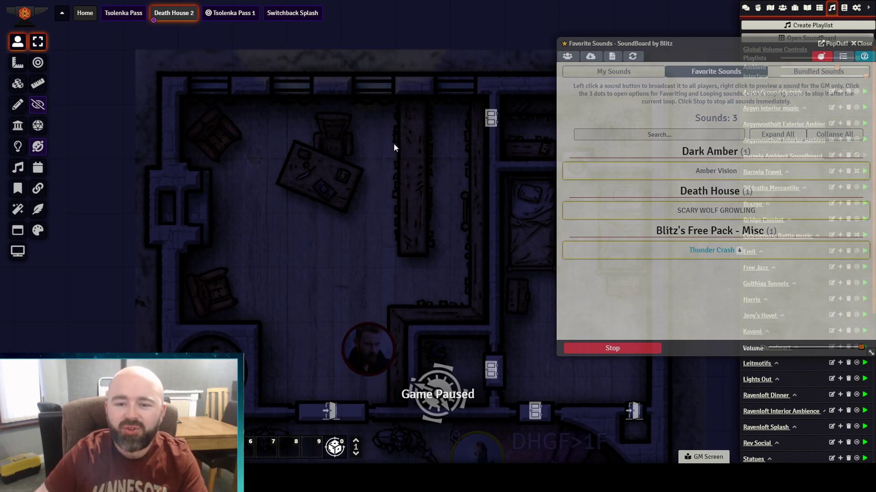
left_click(375, 364)
key("Left")
key("Up")
key("Up")
left_click_drag(406, 172, 403, 262)
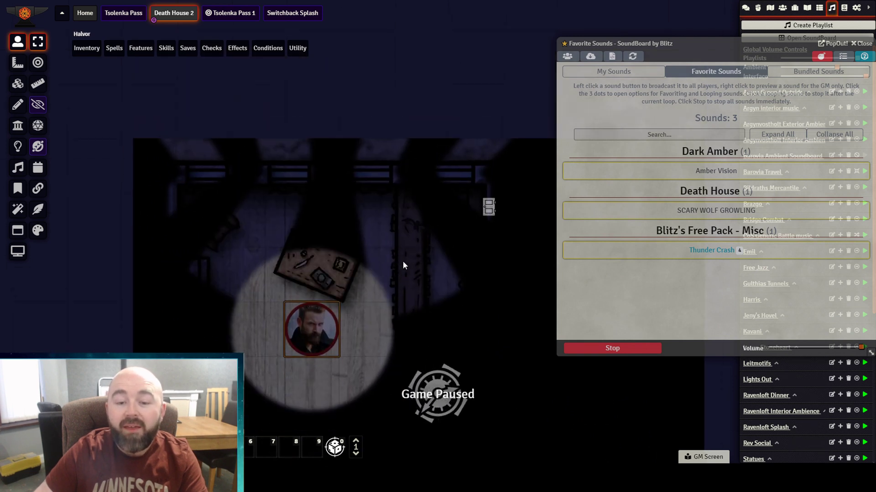
Step: Walk Halvor around the table and over to the right wall to check the window lighting
key("Up")
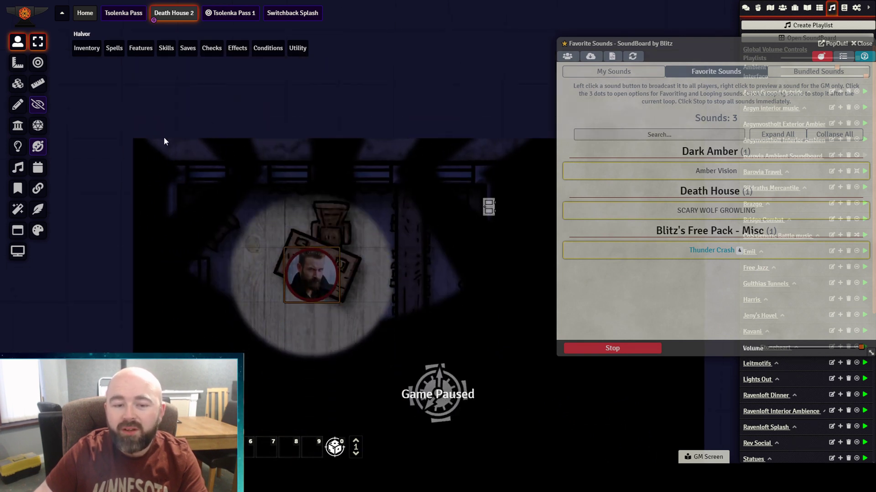
key("Right")
key("Right")
key("Up")
key("Left")
key("Down")
key("Left")
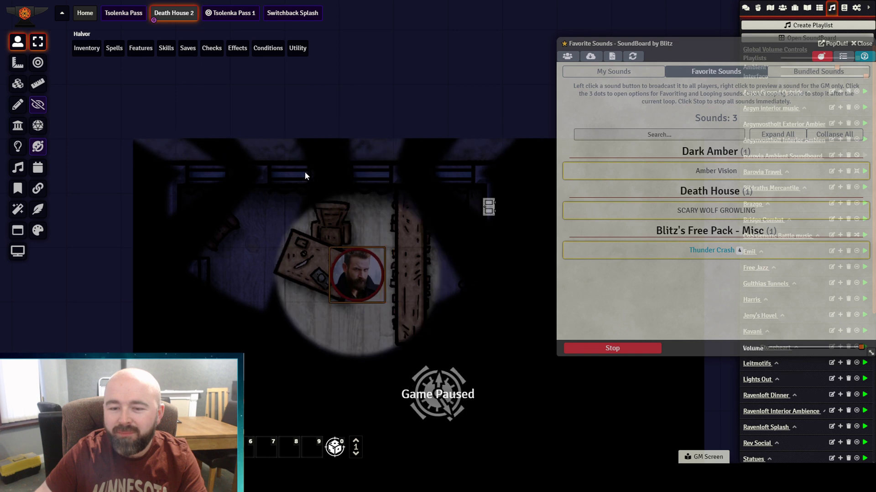
key("Left")
key("Left")
key("Left")
key("Right")
key("Right")
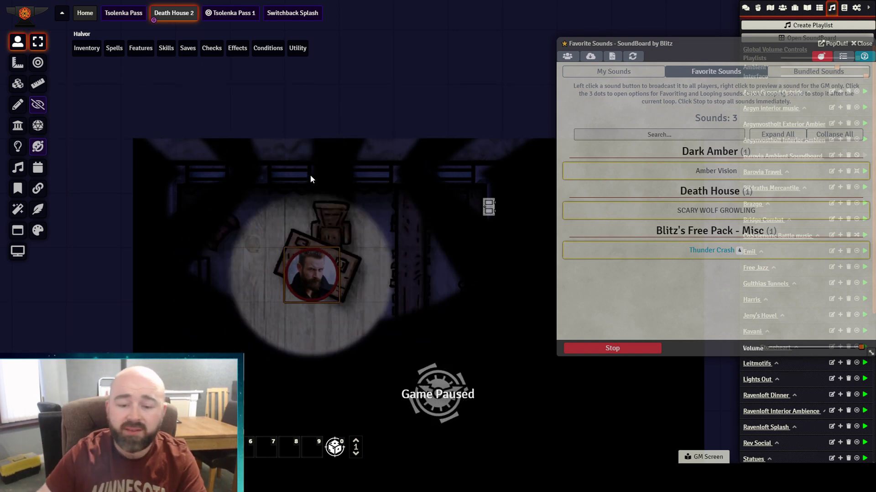
key("Right")
key("Up")
key("Right")
key("Right")
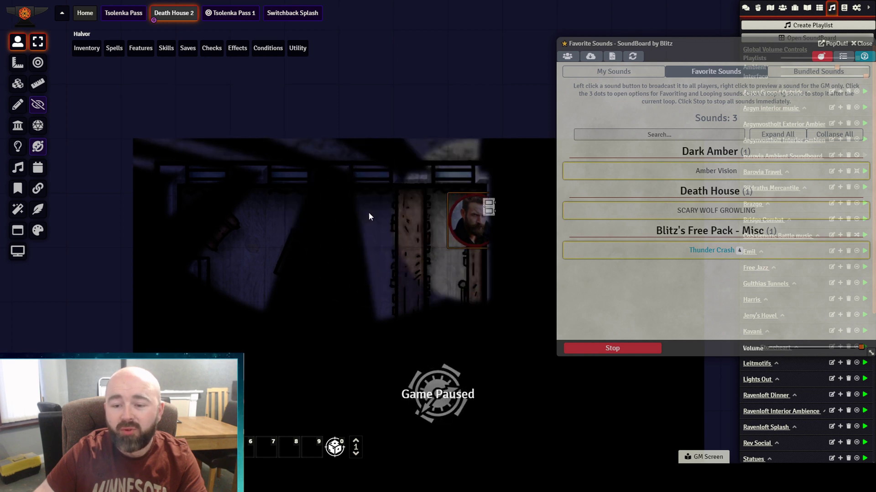
key("Left")
Step: Shuffle Halvor left and right beneath a window while the view follows him
key("Left")
key("Left")
key("Left")
key("Down")
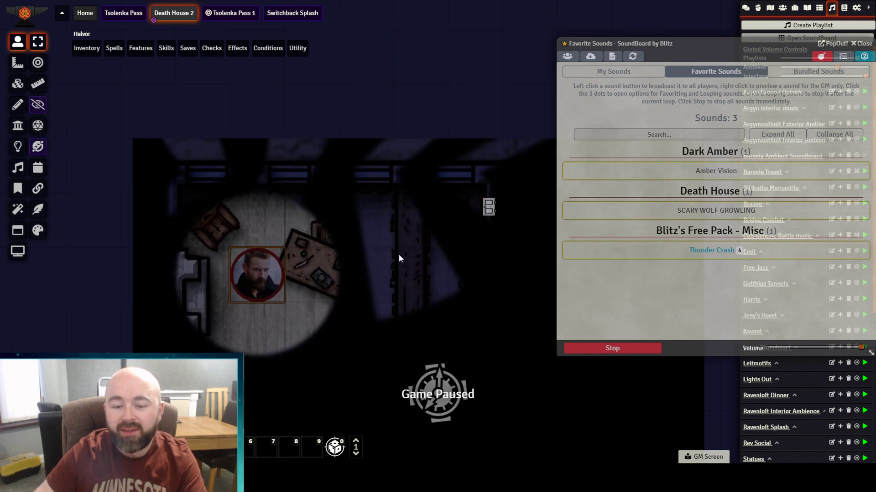
left_click_drag(399, 255, 376, 210)
key("Right")
key("Right")
key("Right")
key("Right")
key("Left")
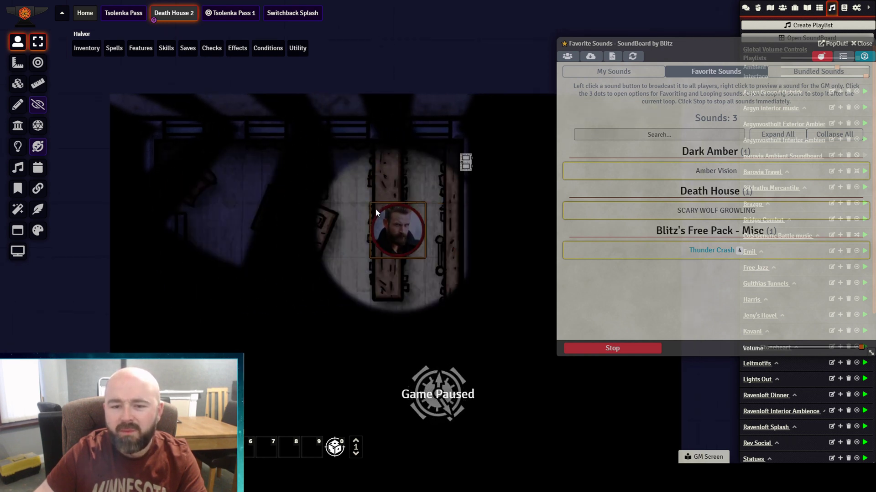
key("Left")
key("Left")
key("Left")
key("Left")
key("Right")
key("Right")
key("Right")
left_click_drag(376, 209, 380, 127)
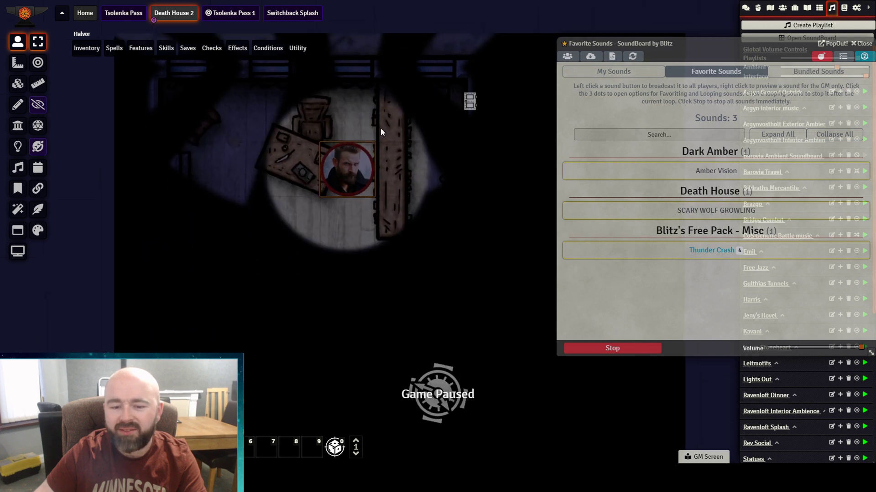
Step: Pan toward the stair room and move the SoundBoard window toward the centre
left_click(18, 63)
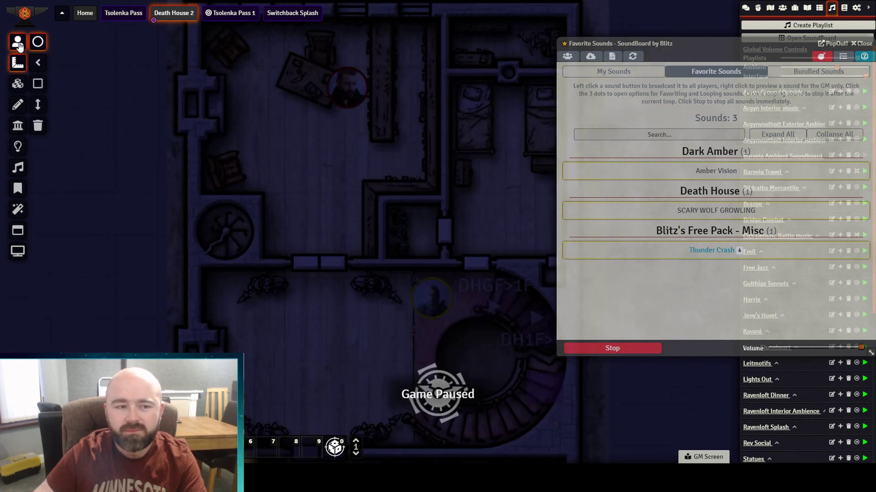
left_click(17, 41)
left_click_drag(346, 313, 282, 207)
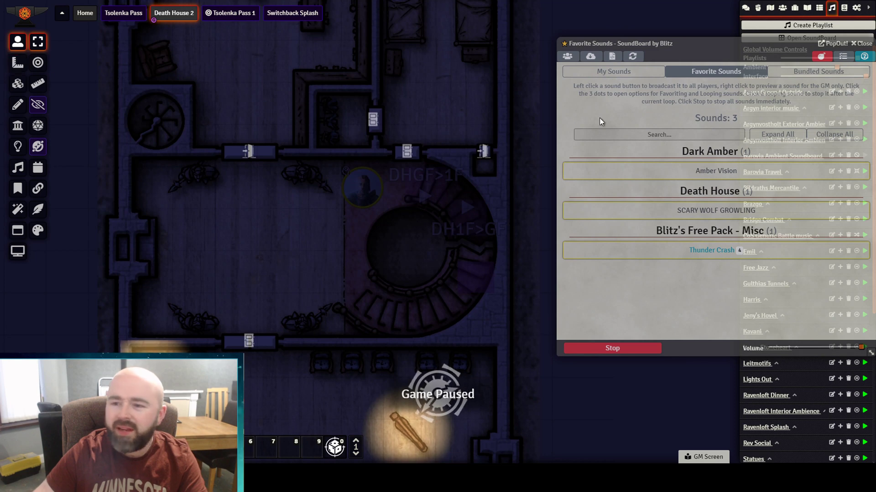
left_click_drag(698, 43, 480, 40)
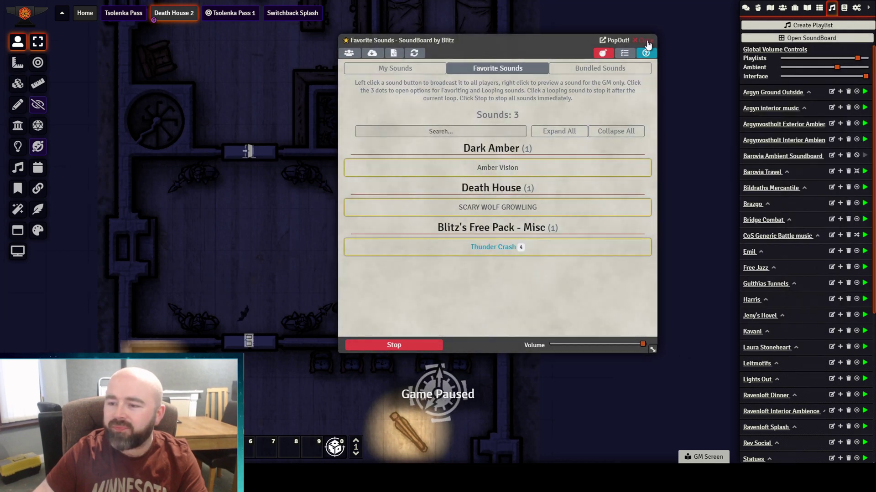
Step: Close the SoundBoard, nudge Halvor down-left, and open then close his character sheet
left_click(648, 41)
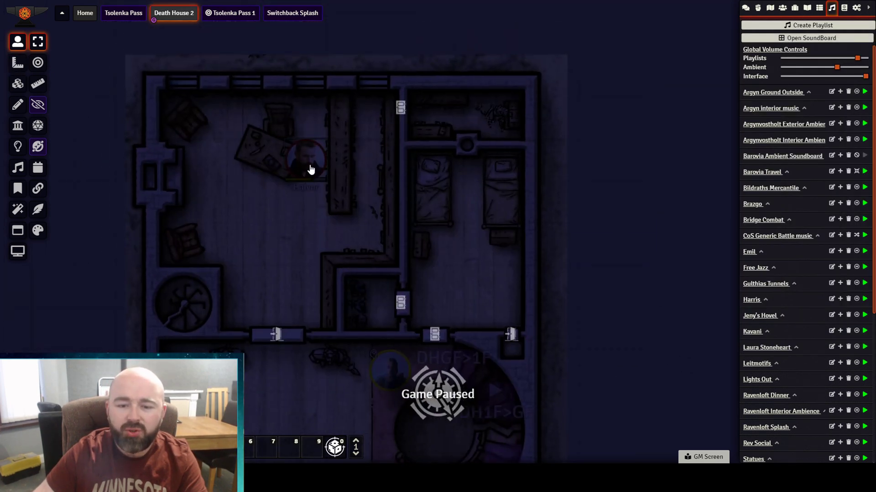
left_click_drag(311, 170, 269, 244)
left_click_drag(337, 230, 366, 171)
left_click(18, 62)
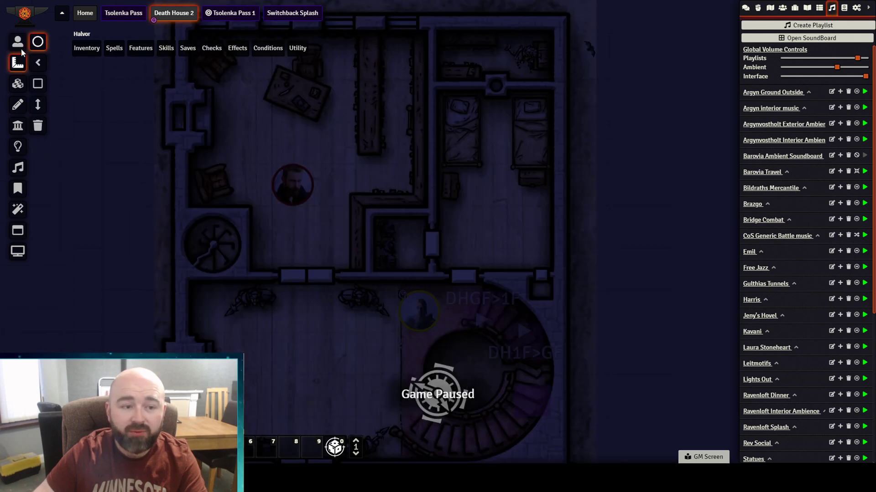
left_click(20, 47)
double_click(301, 185)
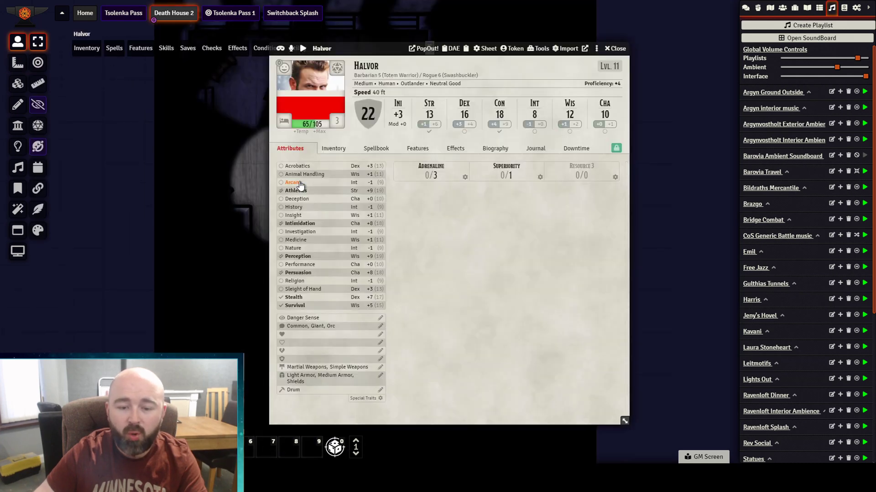
left_click(622, 49)
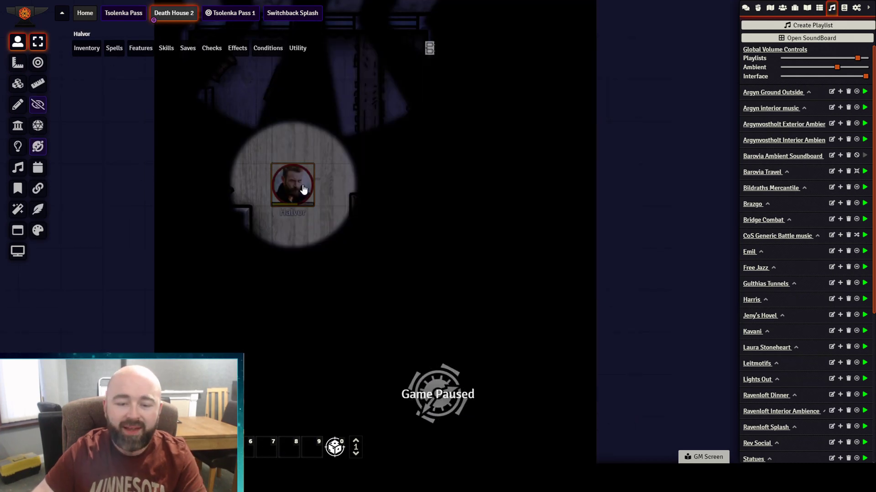
Step: Turn on Halvor's light and move him downstairs beside the spiral staircase
right_click(301, 187)
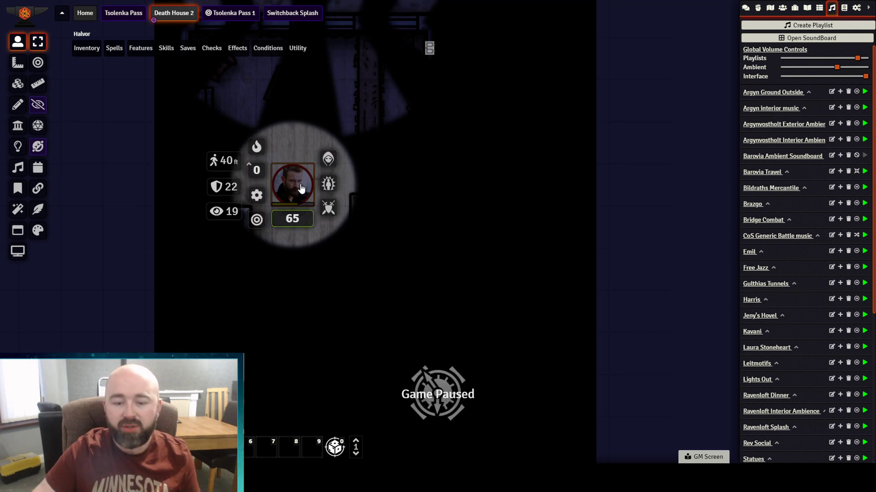
left_click(257, 147)
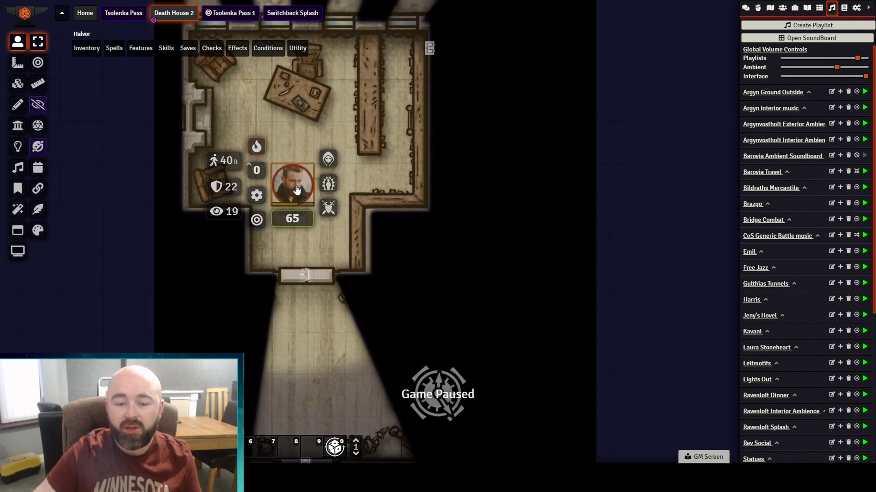
left_click_drag(292, 187, 320, 360)
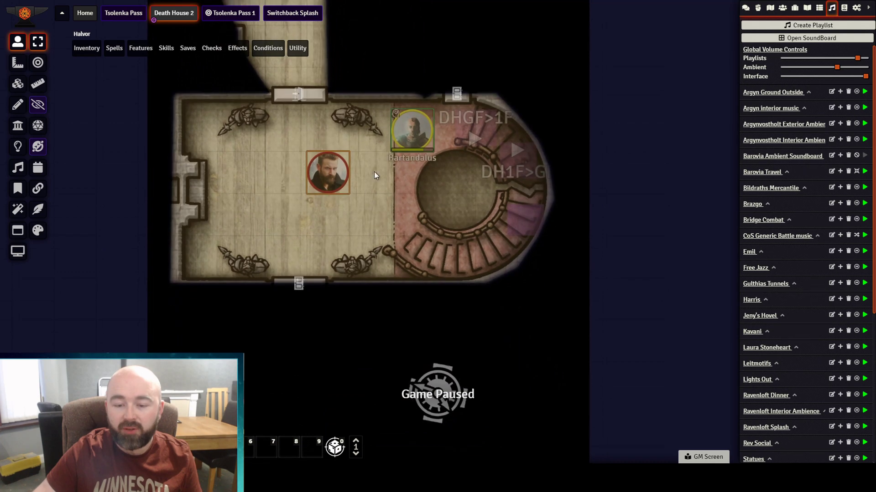
left_click_drag(322, 174, 289, 215)
mouse_move(322, 120)
left_mouse_down()
mouse_move(318, 303)
mouse_move(336, 119)
left_mouse_up()
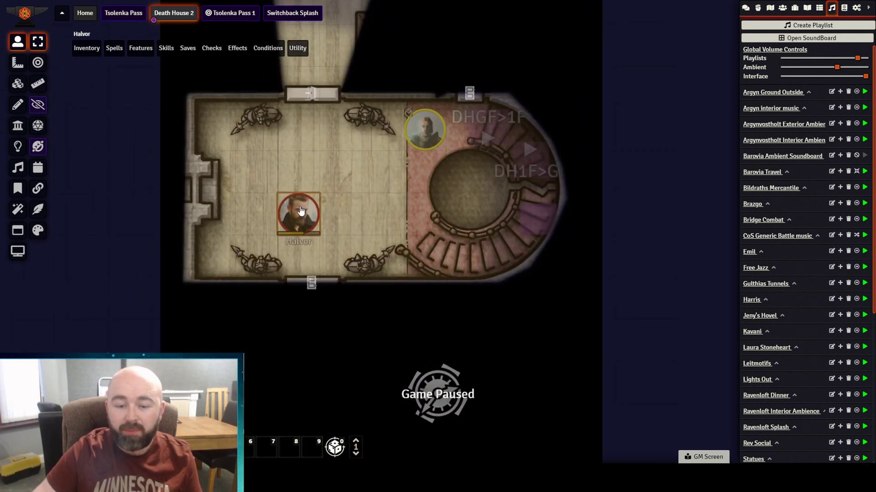
Step: Set Halvor's token Light Animation Type to Sunburst and update the token
right_click(313, 211)
left_click(262, 224)
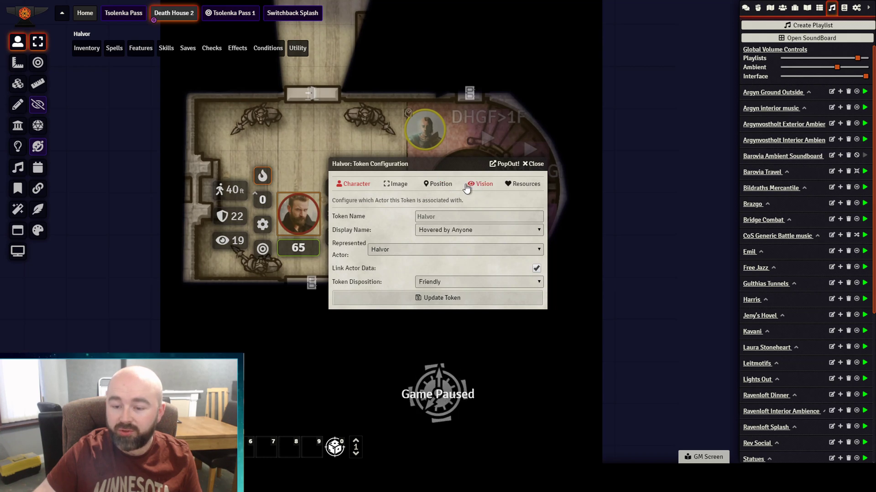
left_click(394, 187)
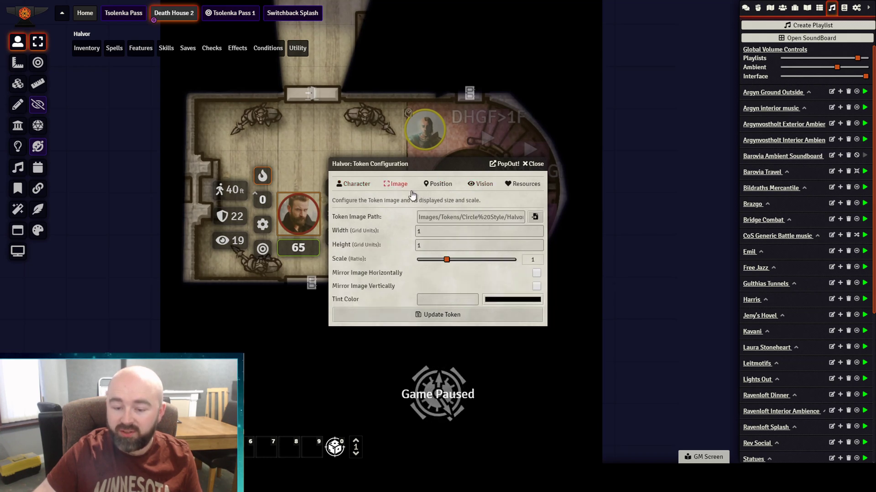
left_click(474, 185)
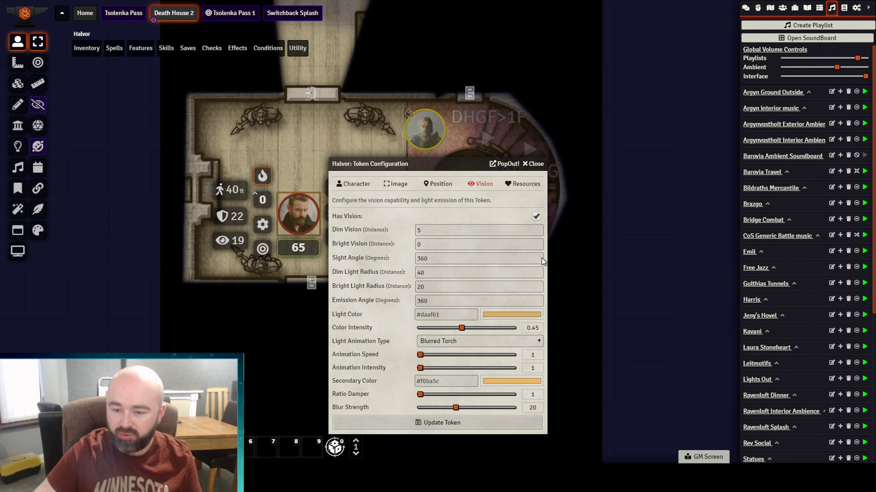
left_click(455, 229)
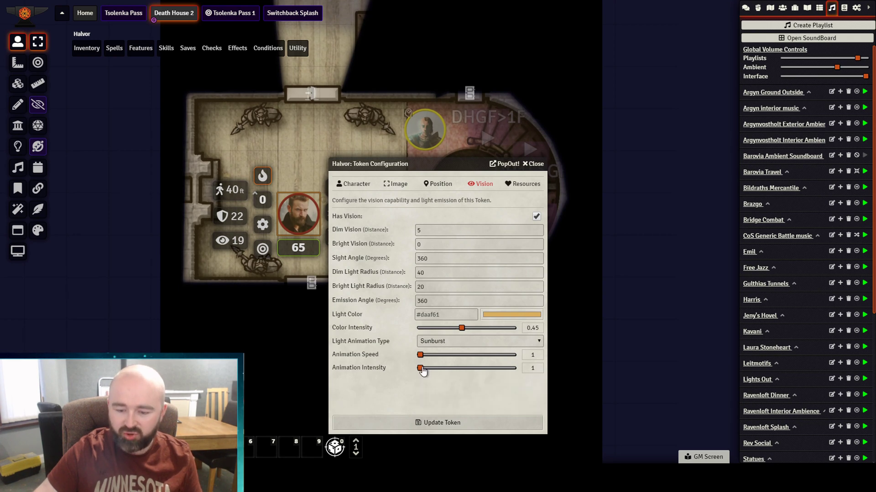
left_click(429, 423)
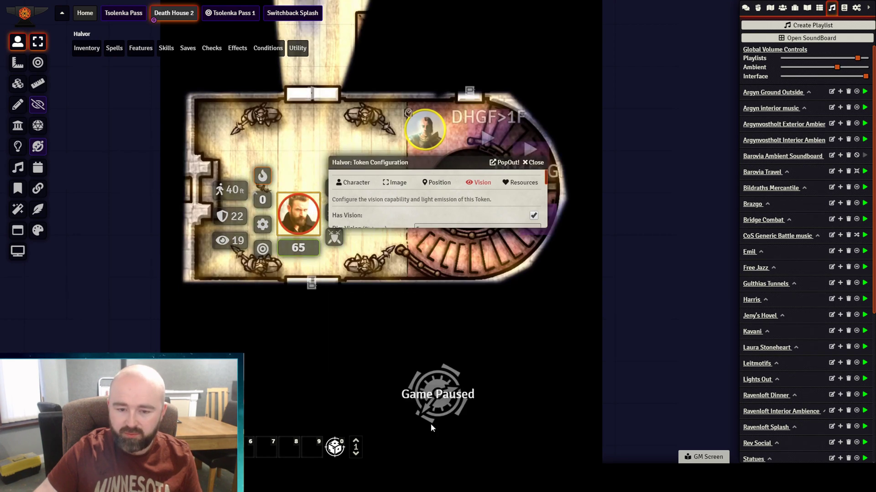
Step: Reselect Halvor's token and turn on his light
left_click(23, 60)
left_click(20, 44)
left_click(301, 224)
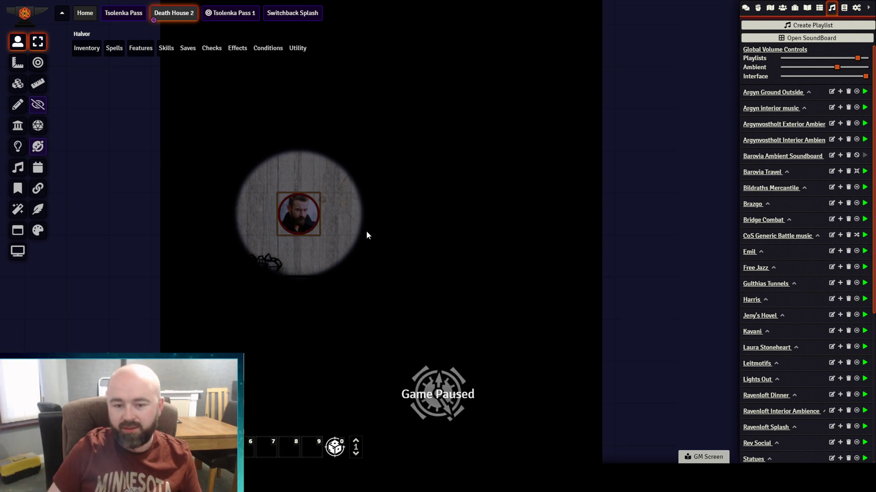
right_click(310, 217)
left_click(262, 176)
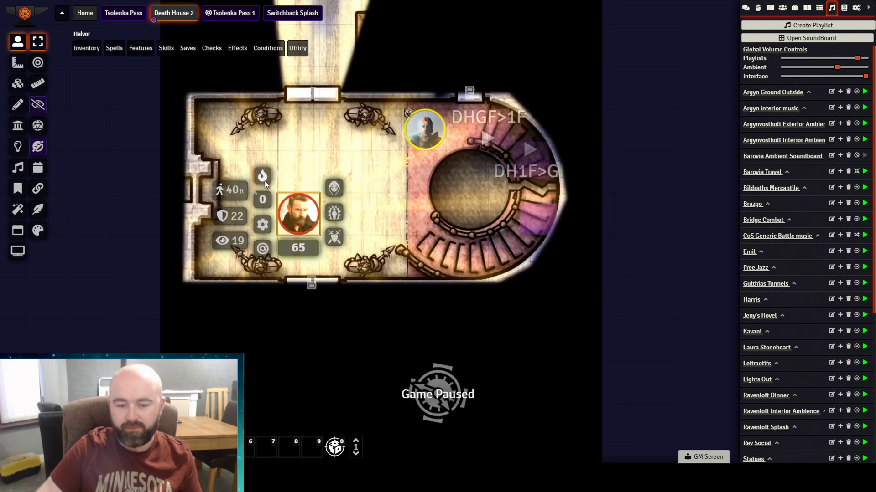
Step: Move Halvor through the door into the room above, stepping a square down and back up
left_click_drag(433, 51, 449, 70)
left_click_drag(344, 225, 300, 301)
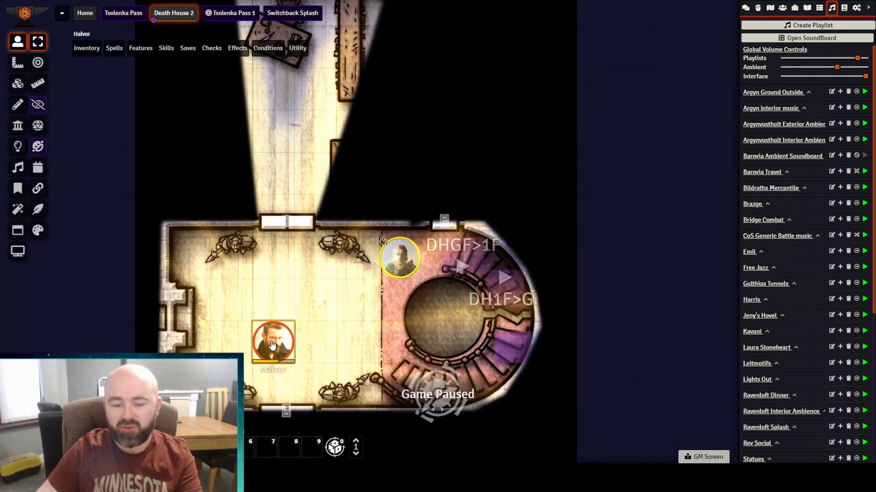
left_click_drag(269, 347, 301, 253)
key("w")
key("s")
key("Up")
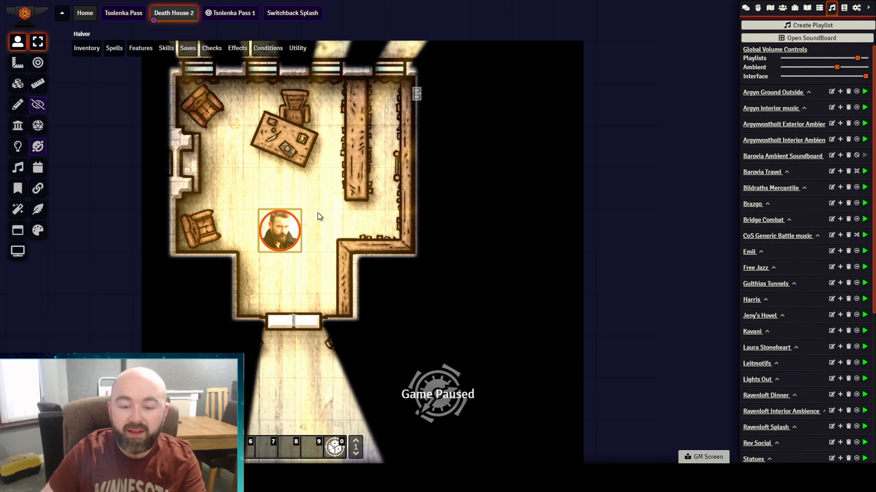
Step: Follow Halvor with the view, step him toward the door and back, then bring up his token controls
left_click_drag(308, 222, 335, 191)
left_click_drag(325, 239, 336, 125)
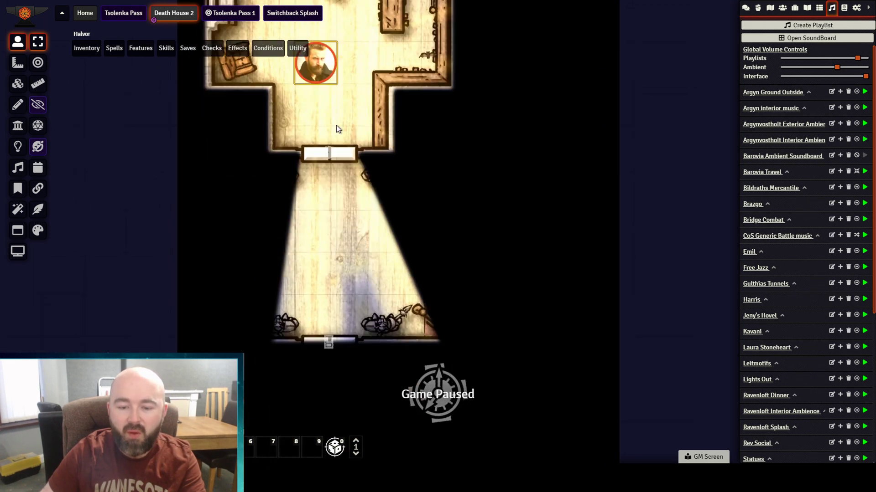
key("Down")
key("Down")
key("Down")
key("Down")
key("Down")
key("Down")
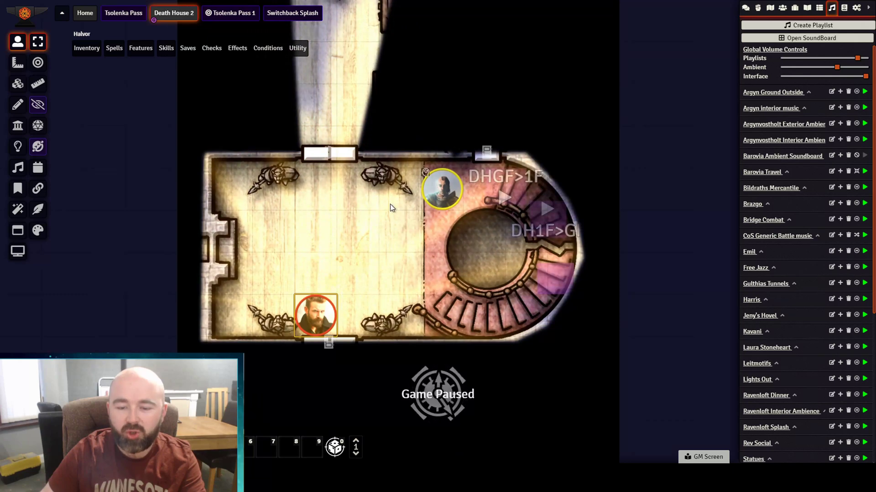
key("Up")
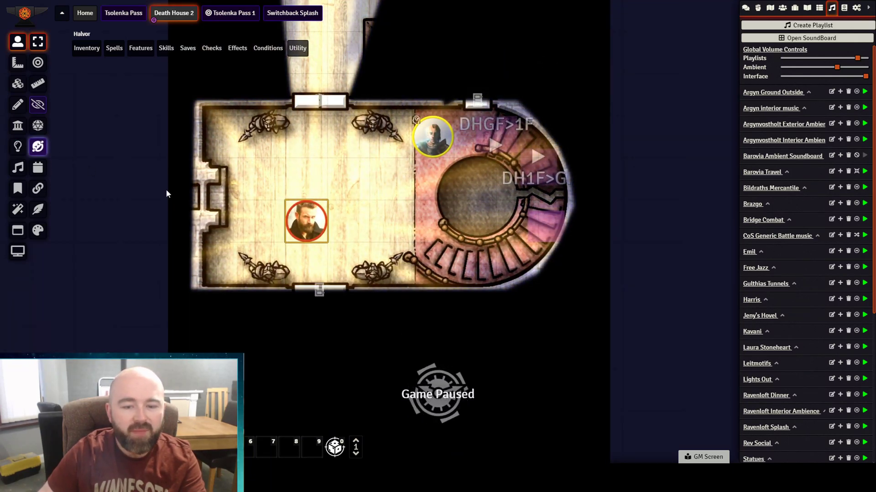
right_click(311, 222)
Step: Turn off Halvor's light and deselect him to reveal the whole darkened map
left_click(269, 184)
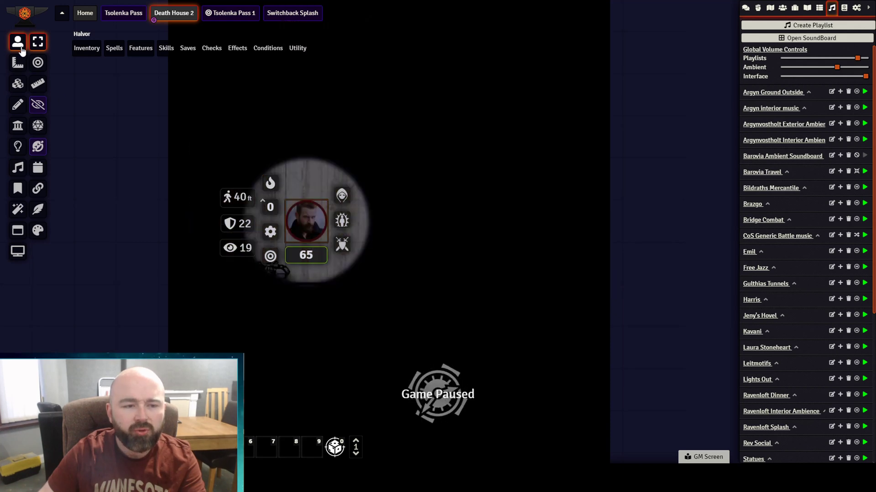
left_click(18, 62)
left_click(19, 42)
Step: Look over the stair hall, lit room, library, study and bedroom
left_click_drag(412, 181, 319, 93)
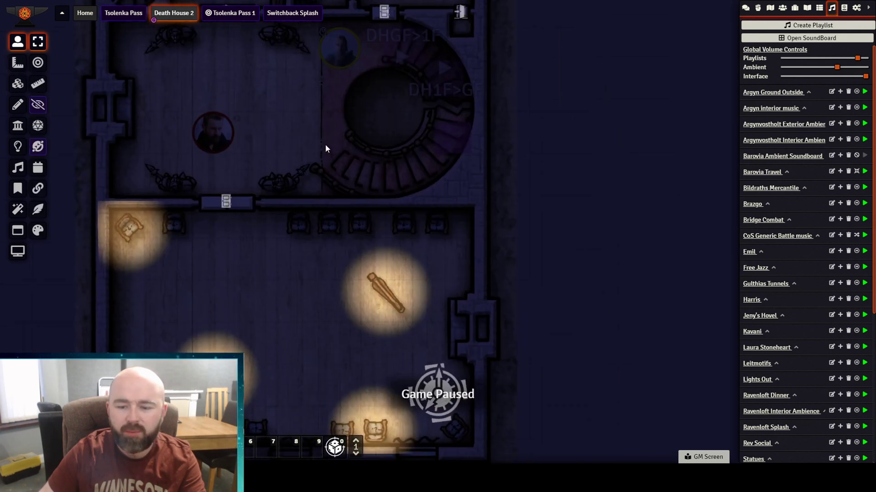
left_click_drag(283, 310, 295, 356)
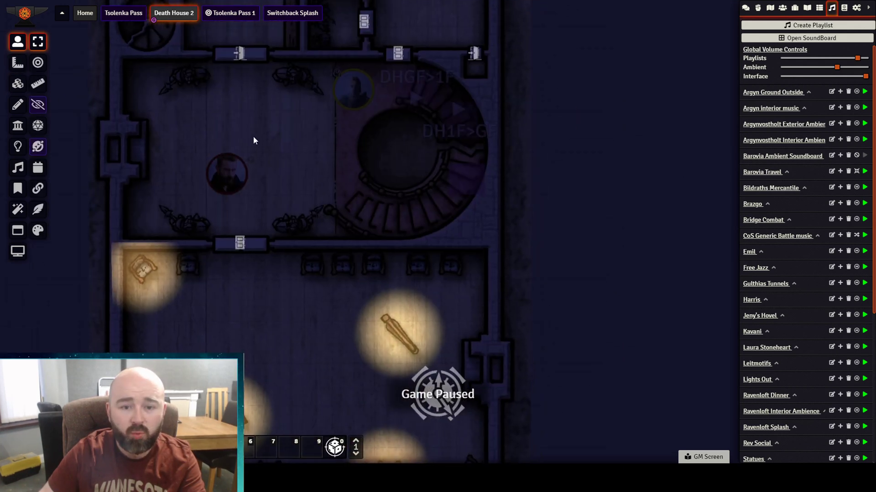
left_click_drag(253, 136, 258, 350)
left_click_drag(256, 162, 284, 215)
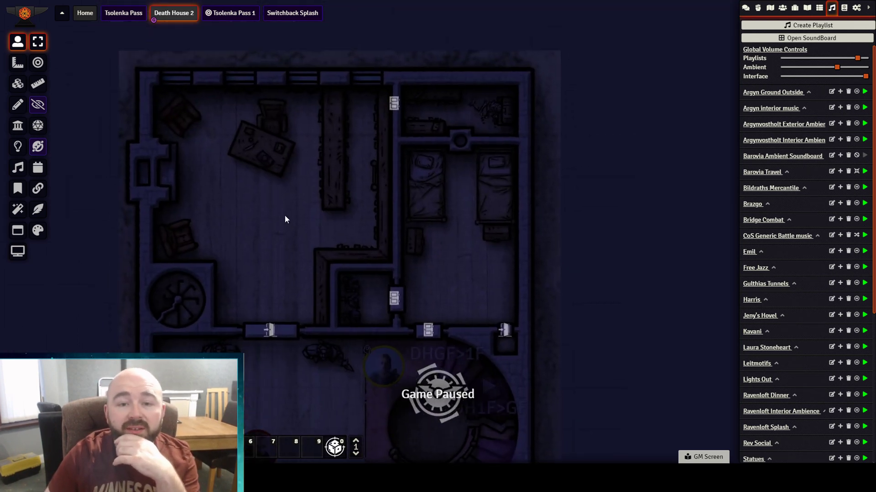
scroll(294, 226, "up", 3)
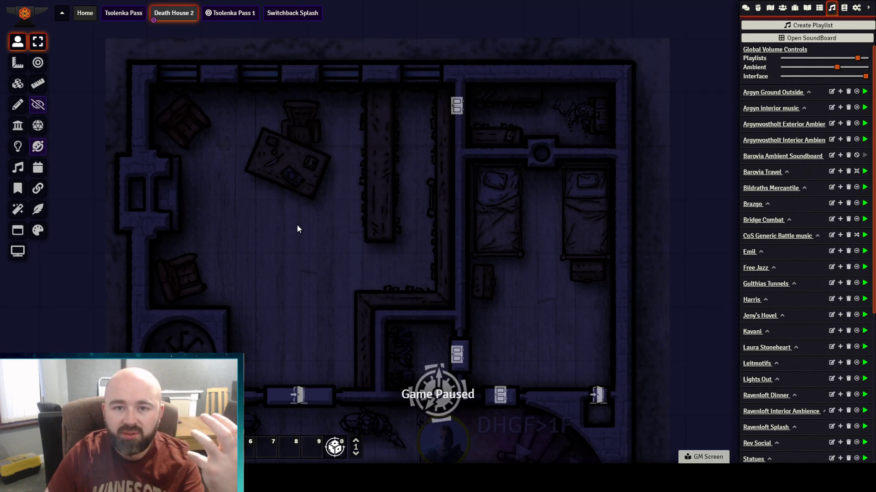
key("Down")
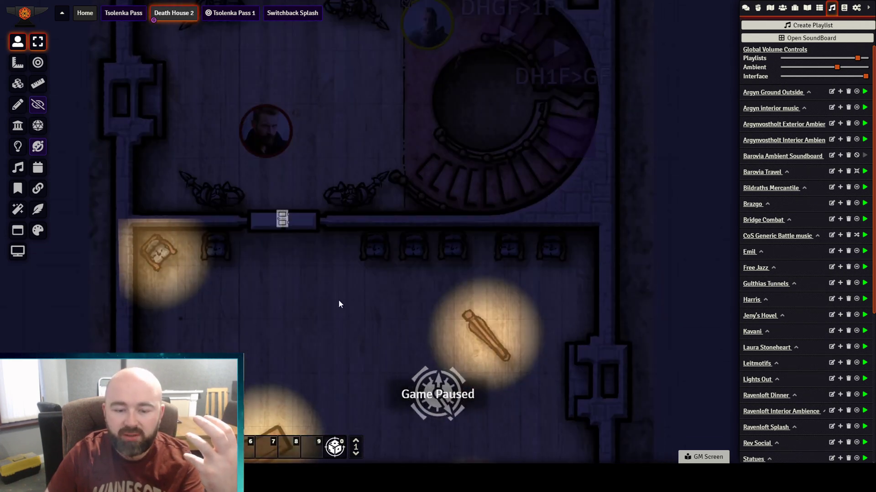
left_click_drag(338, 299, 335, 225)
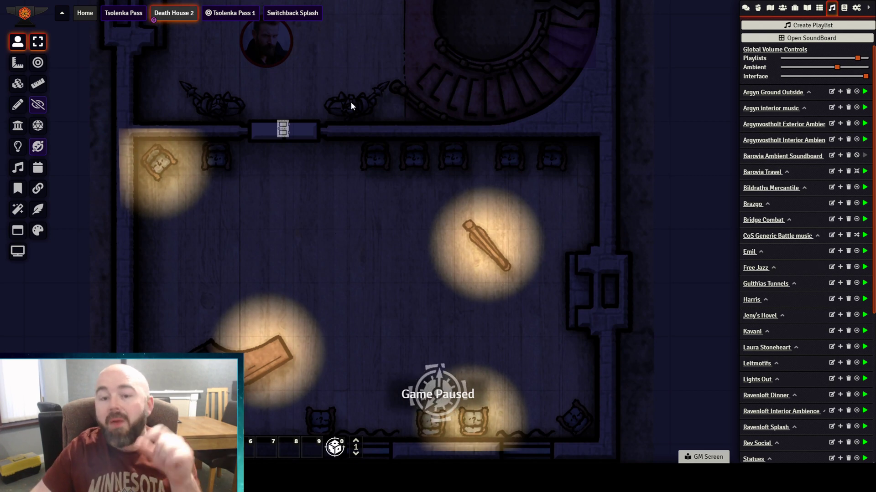
left_click_drag(340, 99, 329, 227)
left_click_drag(303, 167, 327, 295)
left_click_drag(287, 97, 305, 221)
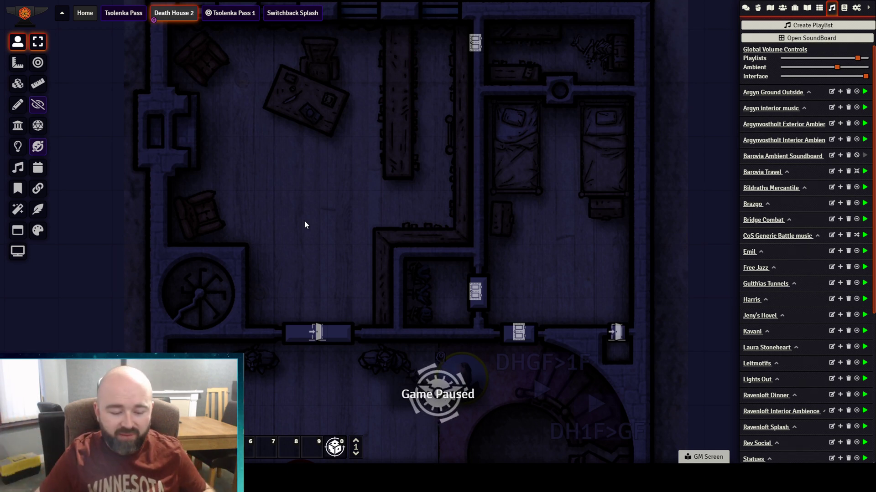
Step: Show the scene's light sources and their ranges around the study and stair hall
left_click_drag(263, 41, 273, 224)
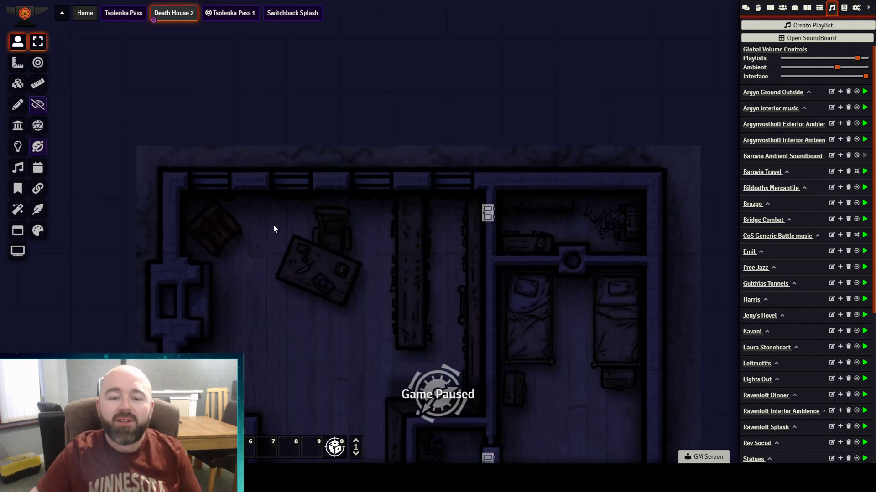
left_click(18, 146)
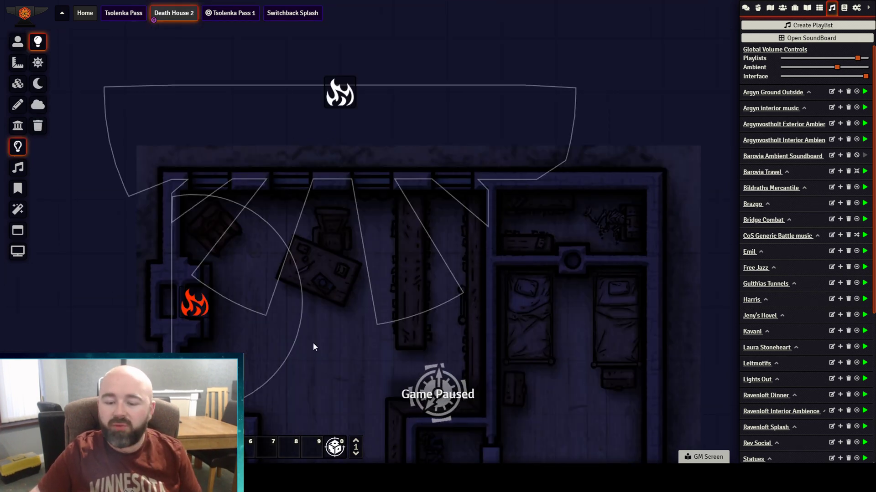
left_click_drag(127, 228, 108, 64)
Step: Move Halvor 25 ft up into the study, then 5 ft up-right beside the desk
left_click(18, 42)
left_click_drag(337, 393, 316, 212)
scroll(316, 212, "down", 5)
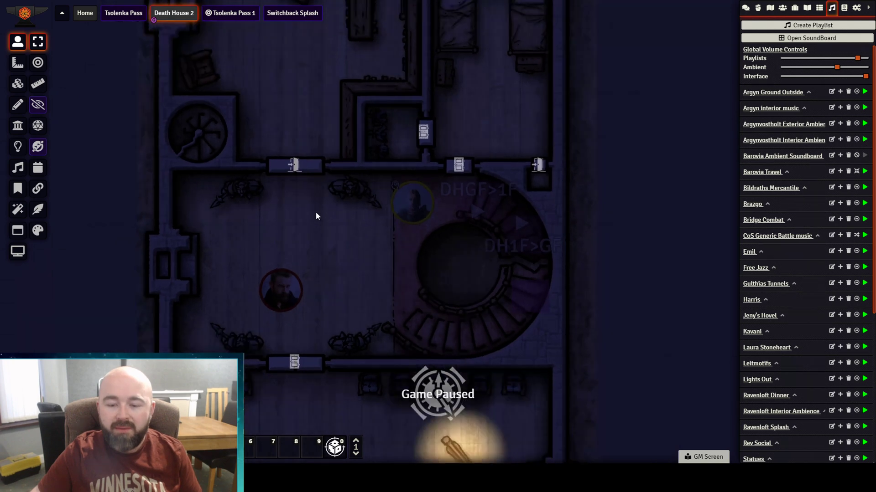
left_click_drag(292, 297, 291, 91)
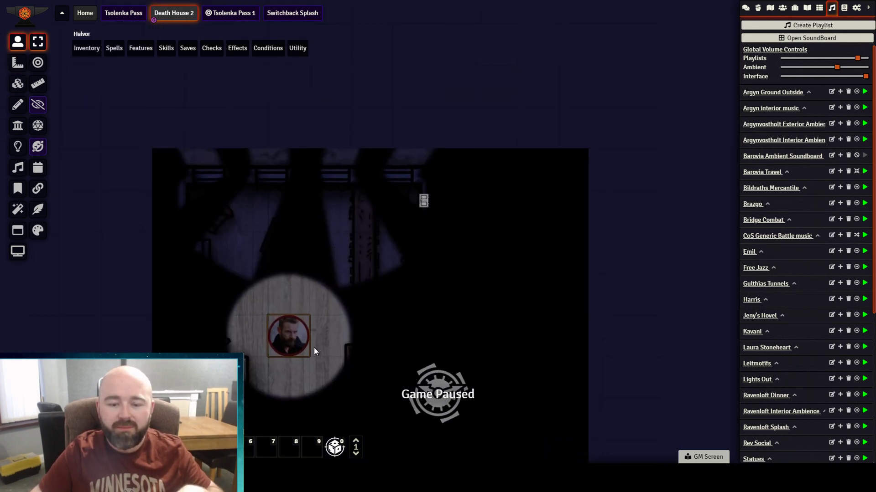
left_click_drag(298, 316, 322, 281)
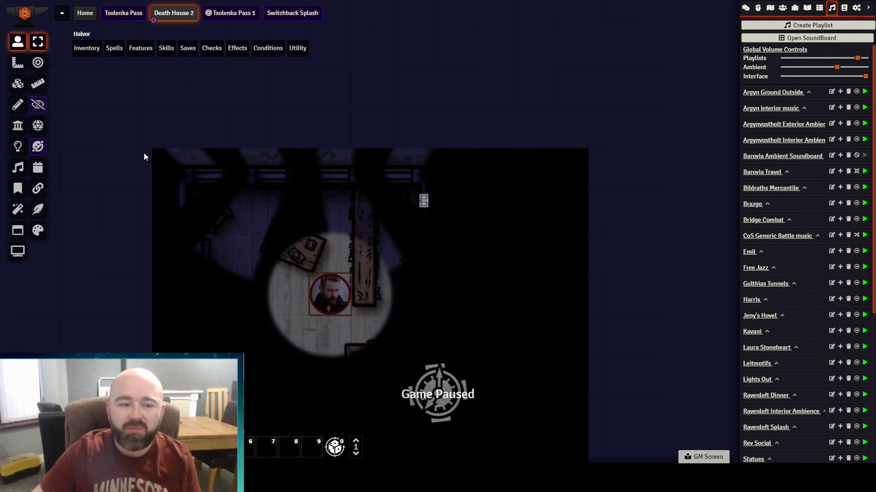
scroll(153, 160, "up", 3)
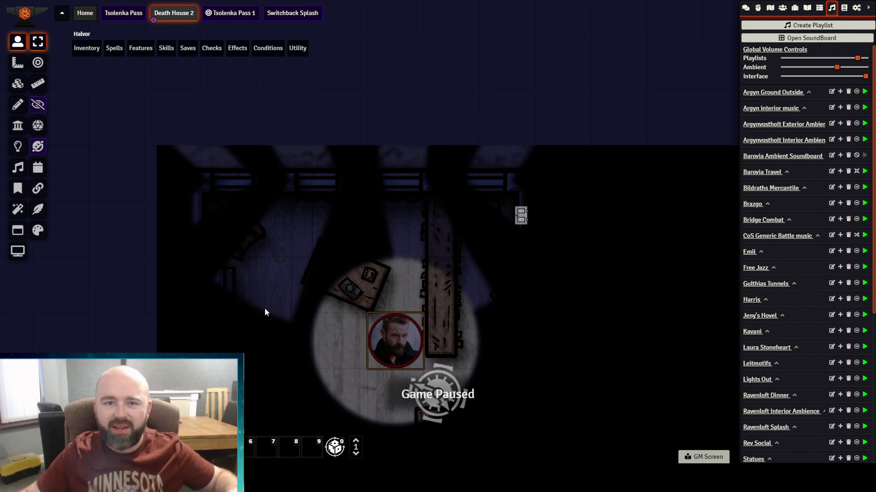
left_click(17, 57)
left_click(16, 44)
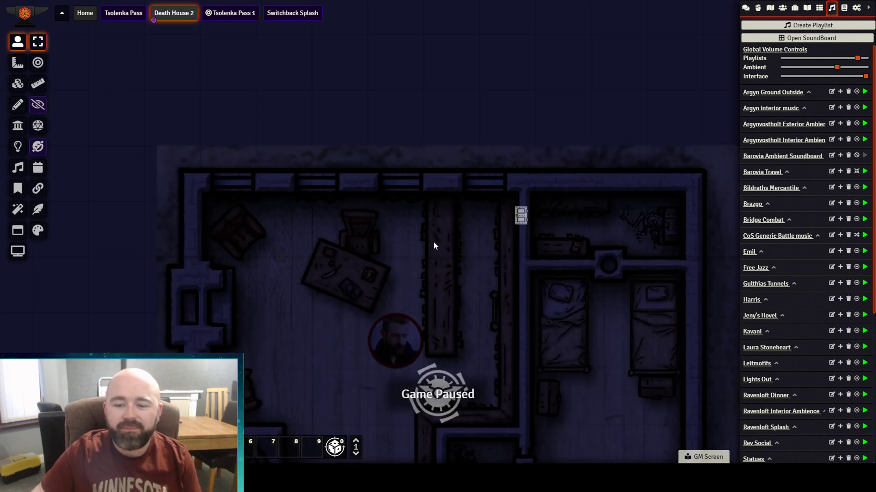
left_click_drag(433, 245, 365, 135)
scroll(385, 213, "down", 3)
left_click_drag(394, 201, 394, 228)
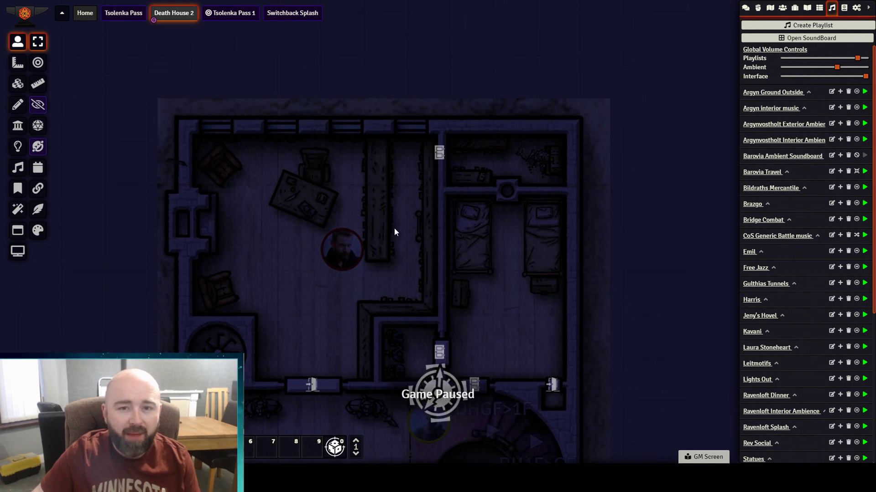
left_click_drag(394, 228, 354, 201)
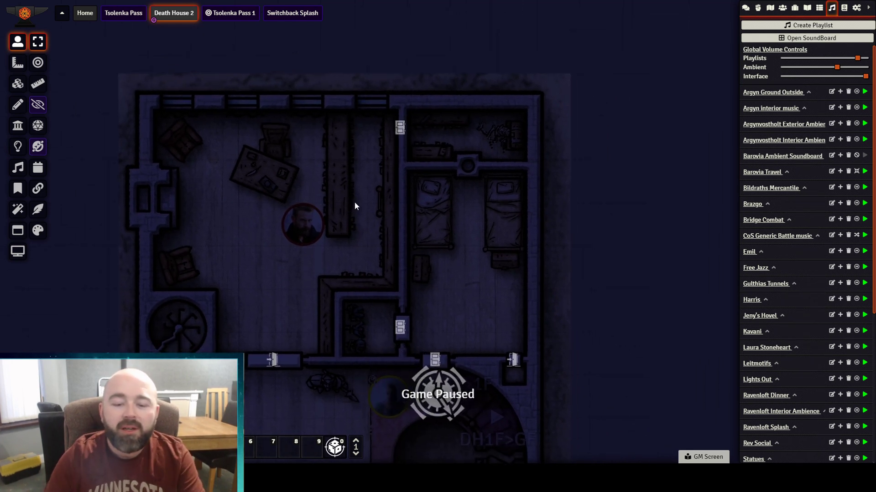
left_click_drag(474, 320, 504, 310)
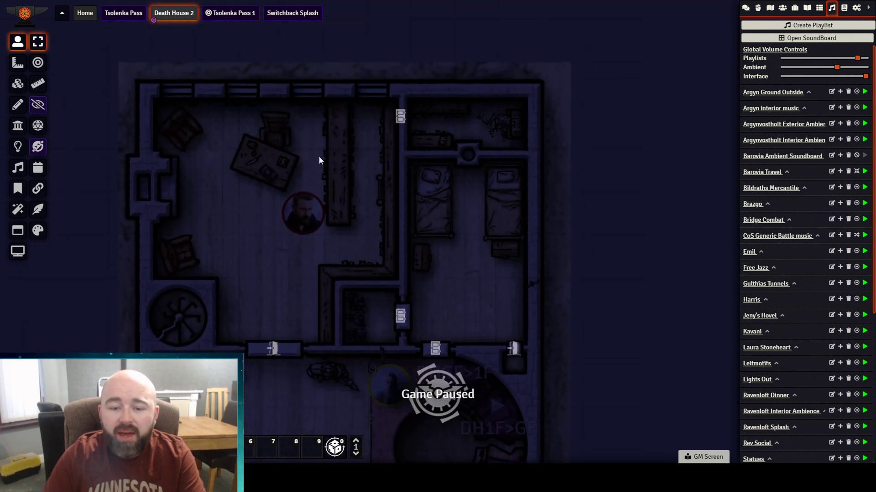
left_click_drag(319, 156, 327, 177)
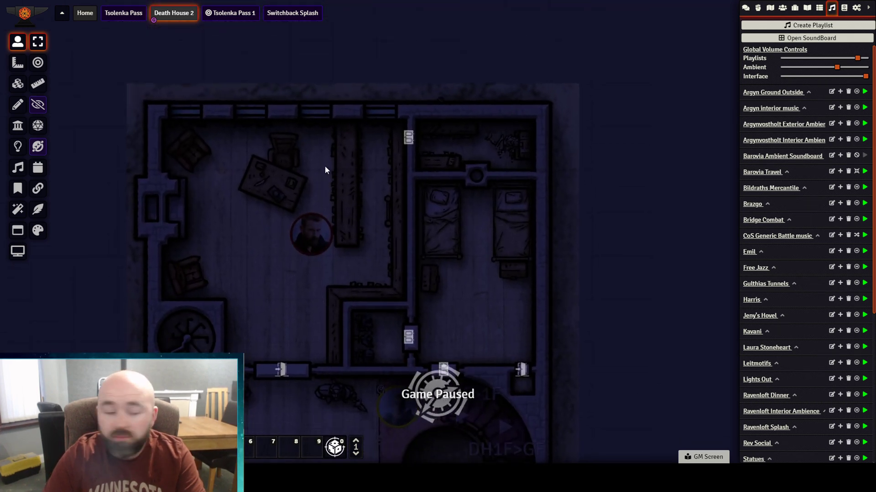